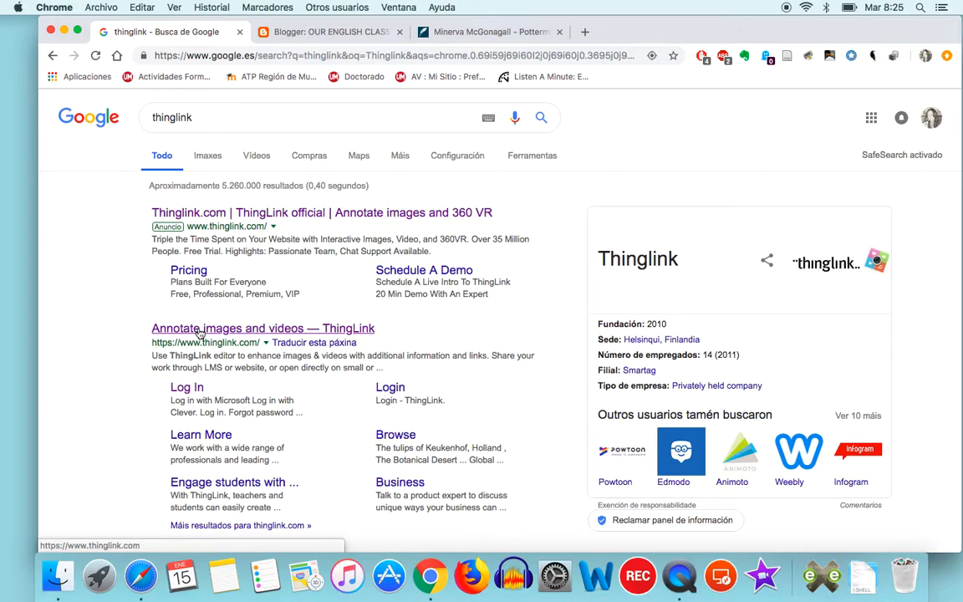
Open the official ThingLink website from the search results, log in and display the options for creating media
click(199, 332)
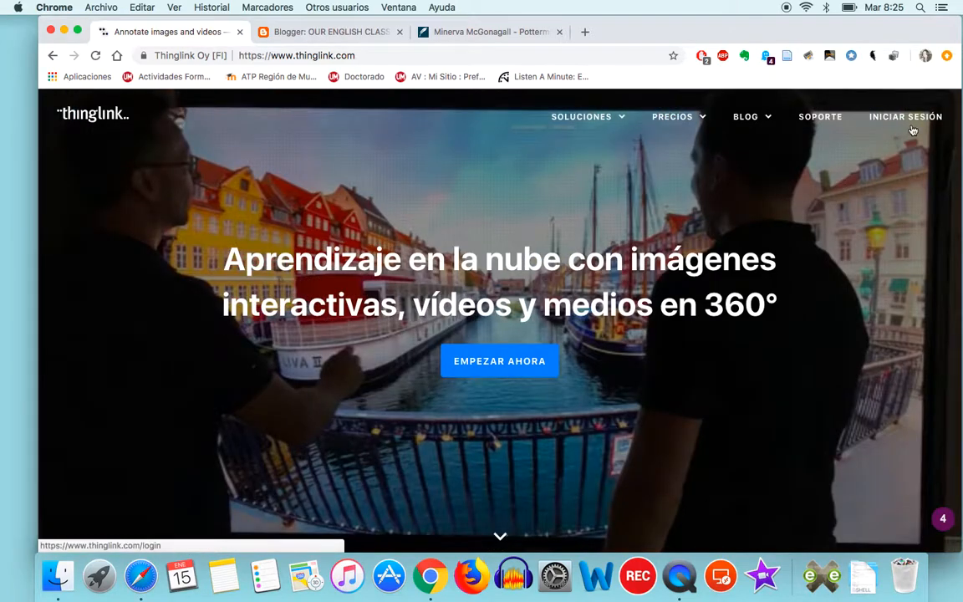
click(911, 125)
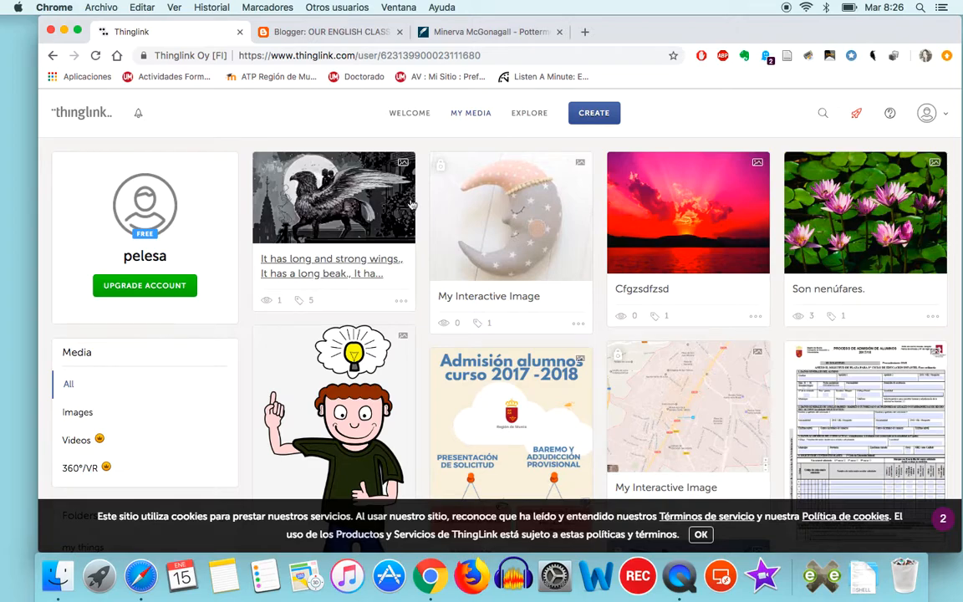
click(603, 117)
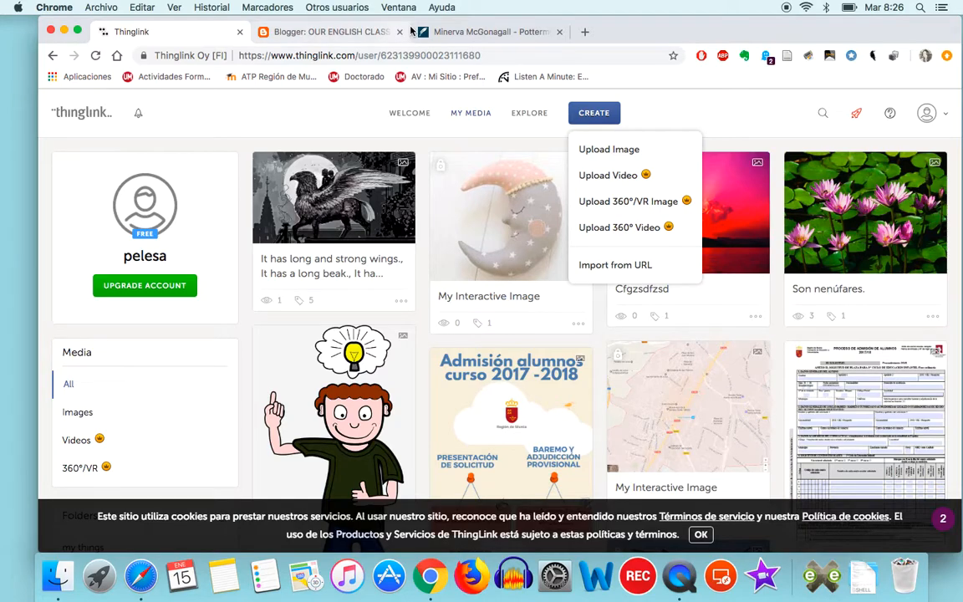
Search Google Images for "minerva mcgonagall" in a new browser tab
click(583, 31)
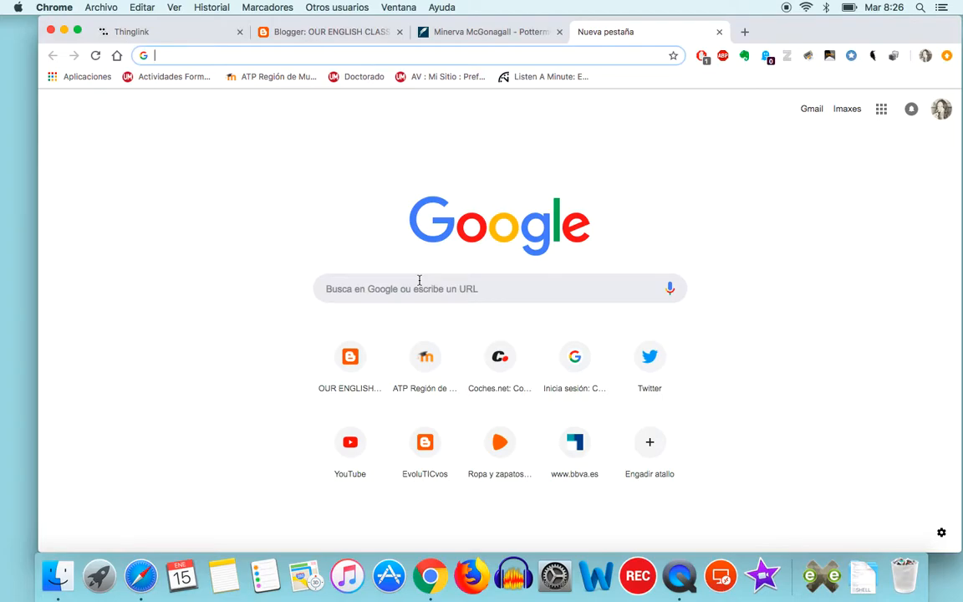
click(412, 289)
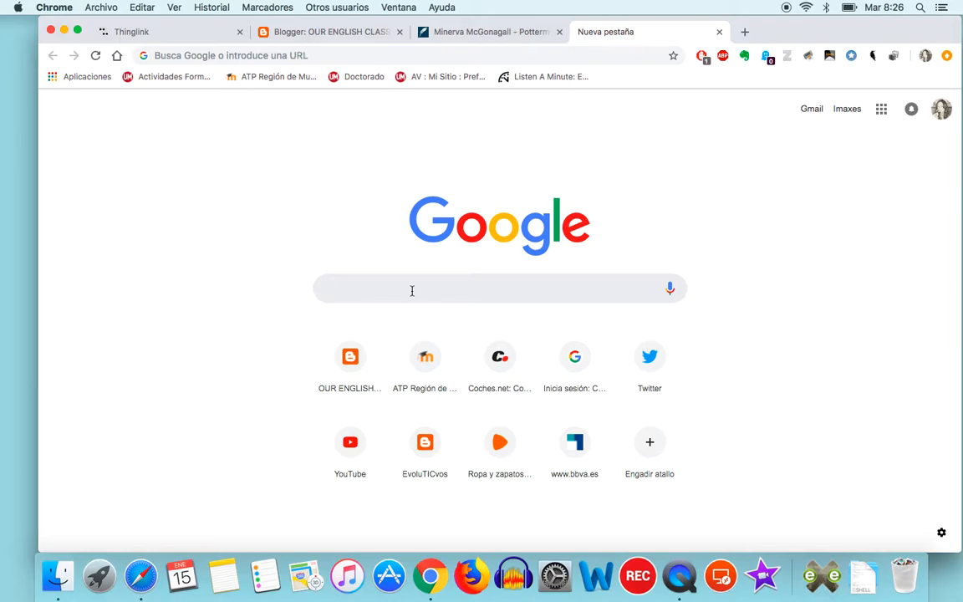
text(miner)
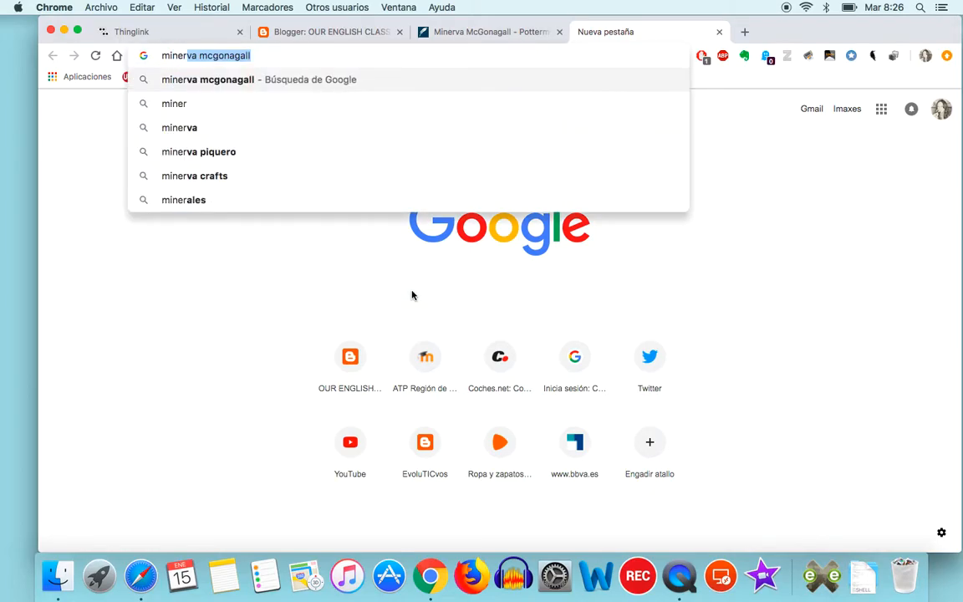
key(Right)
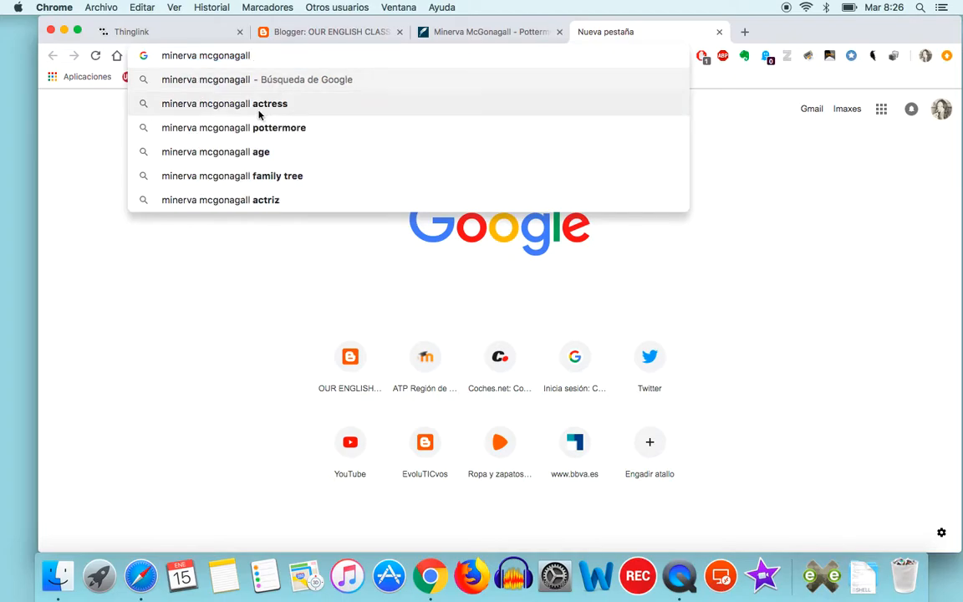
key(Return)
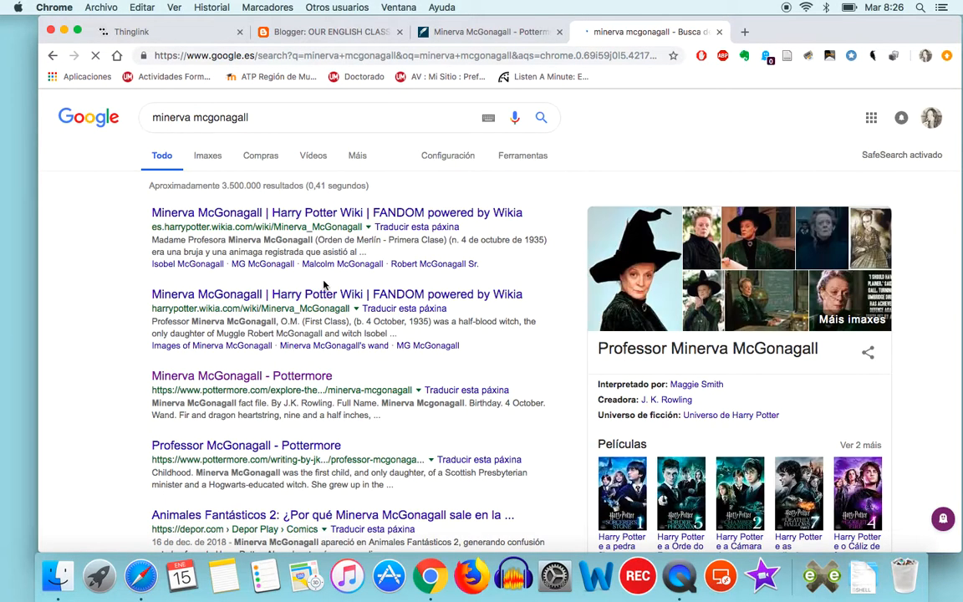
click(210, 157)
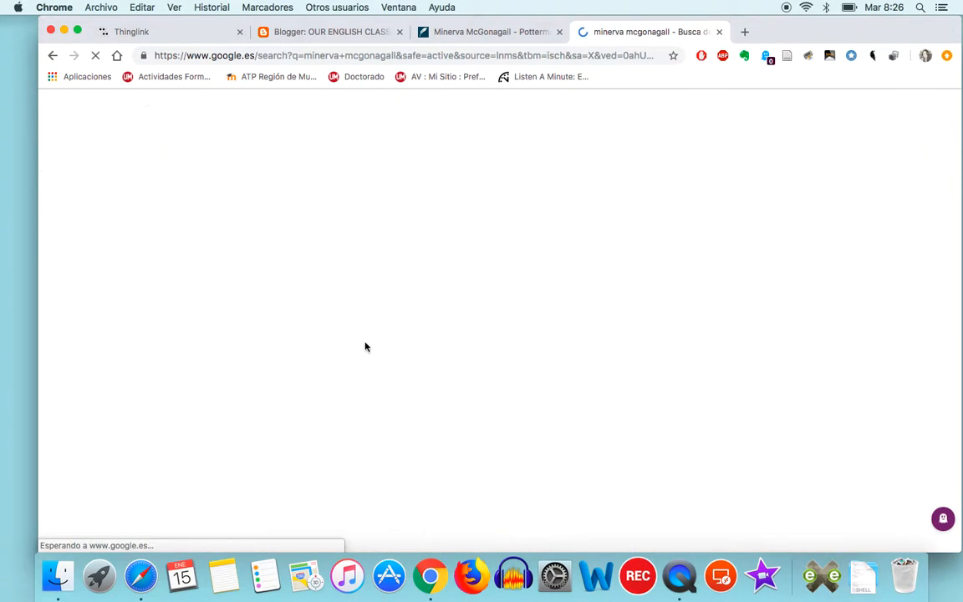
Save the picture of McGonagall at a table with a white owl to the desktop, clearing the windows that cover it
scroll(441, 452, down, 5)
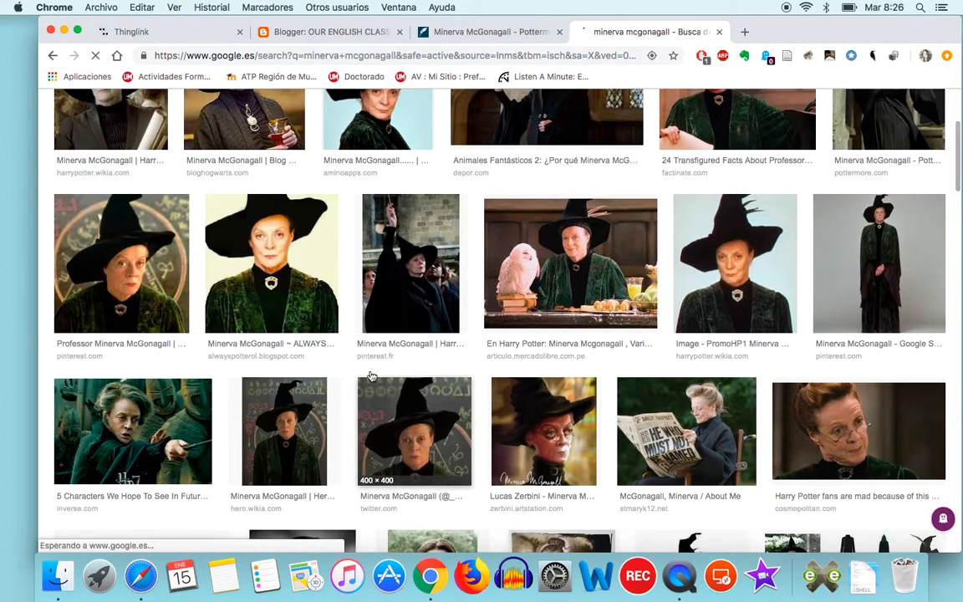
click(570, 263)
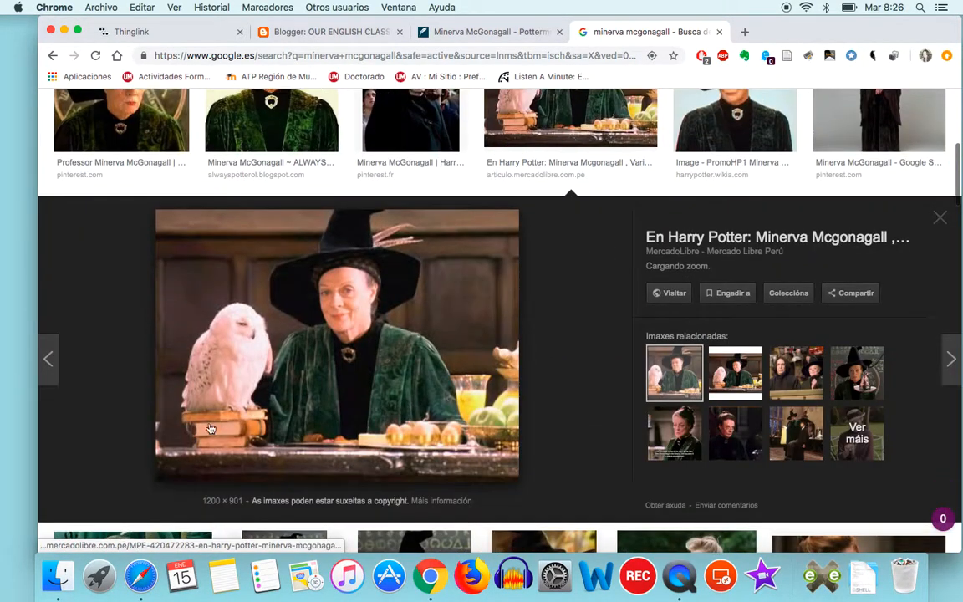
drag(280, 373, 0, 314)
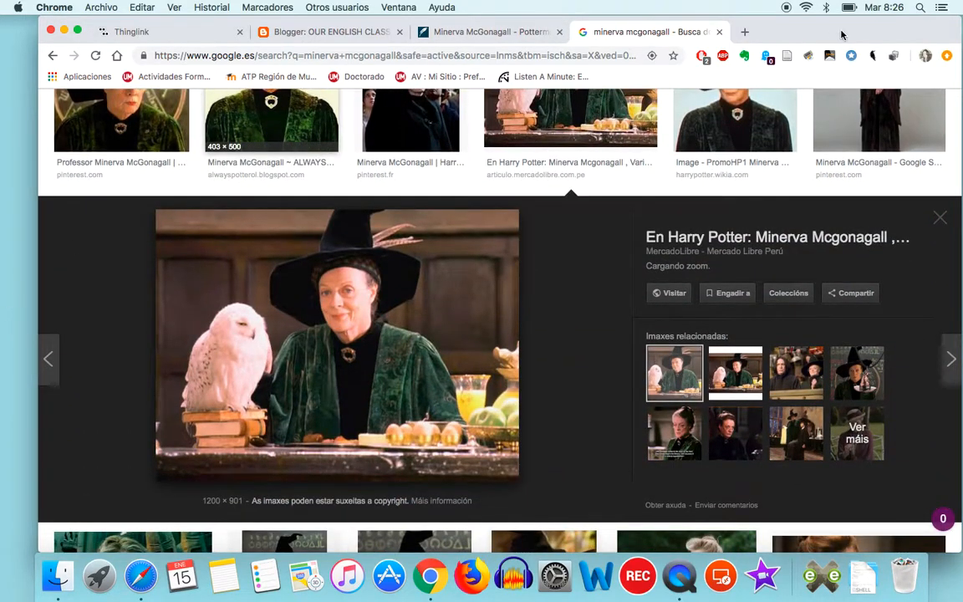
drag(838, 32, 962, 32)
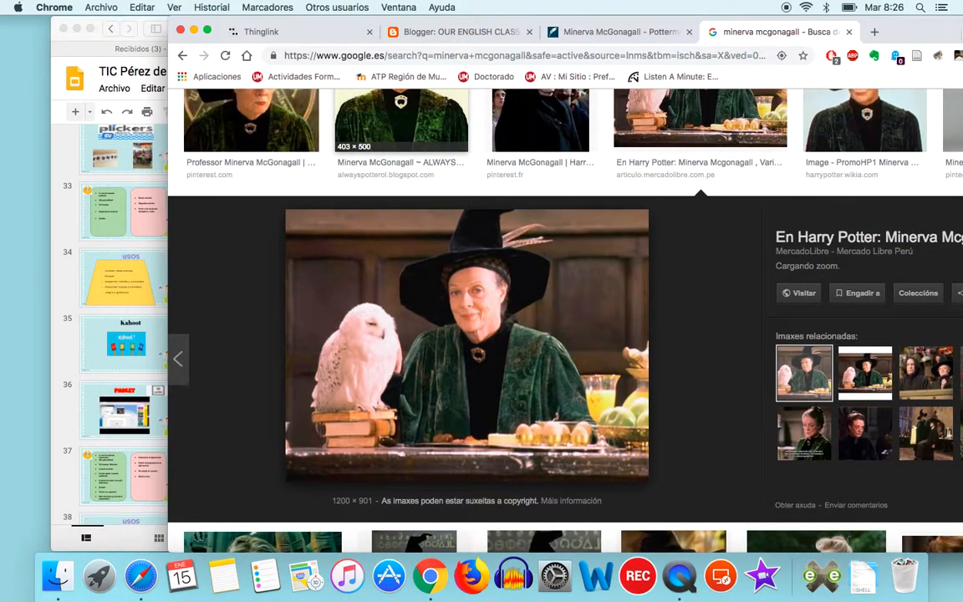
click(75, 29)
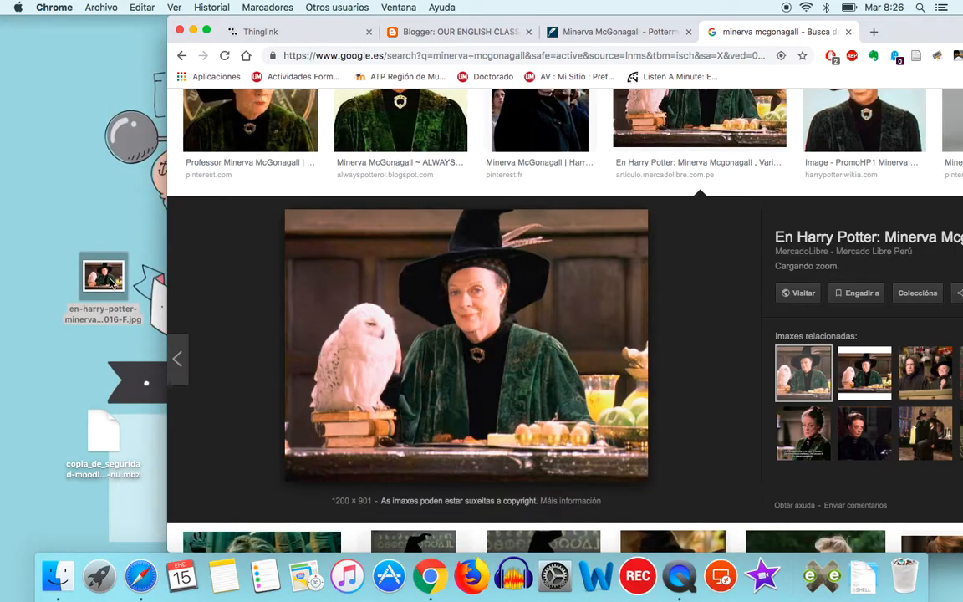
Close the Pottermore page about Minerva McGonagall and return to the ThingLink media page
click(615, 33)
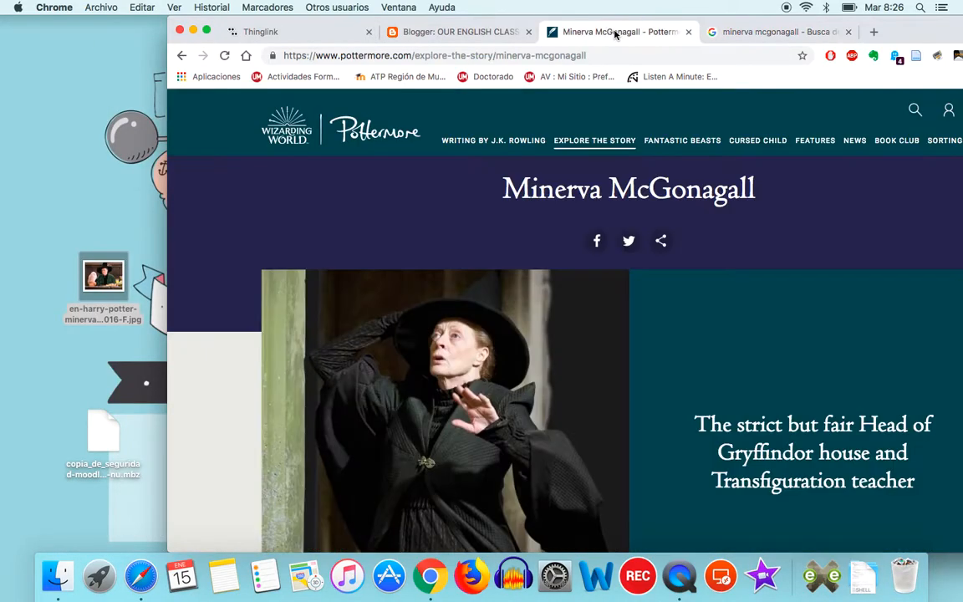
click(687, 32)
click(493, 33)
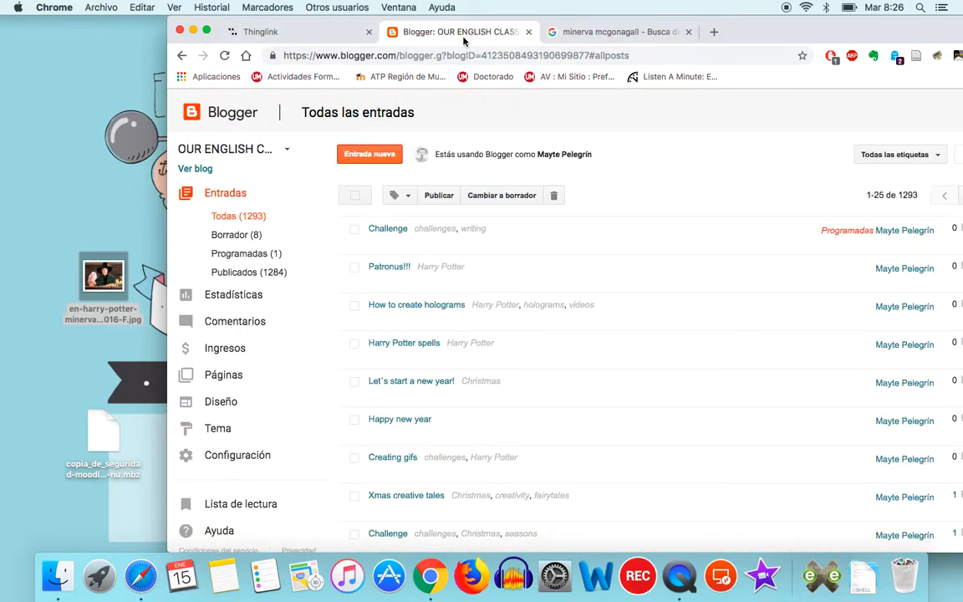
click(265, 32)
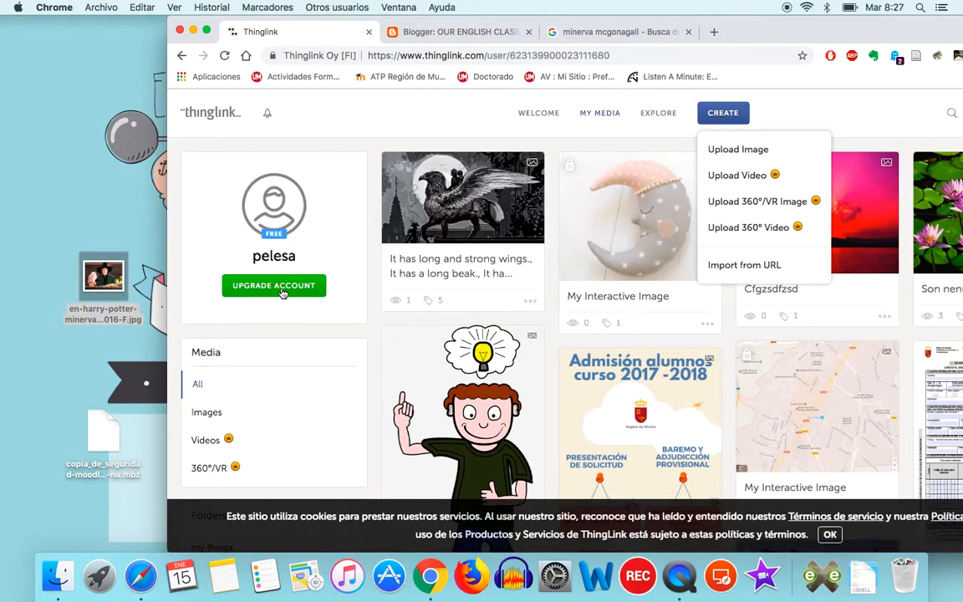
Upload the saved McGonagall JPG from the desktop as a new ThingLink image and bring the whole editor into view
click(732, 150)
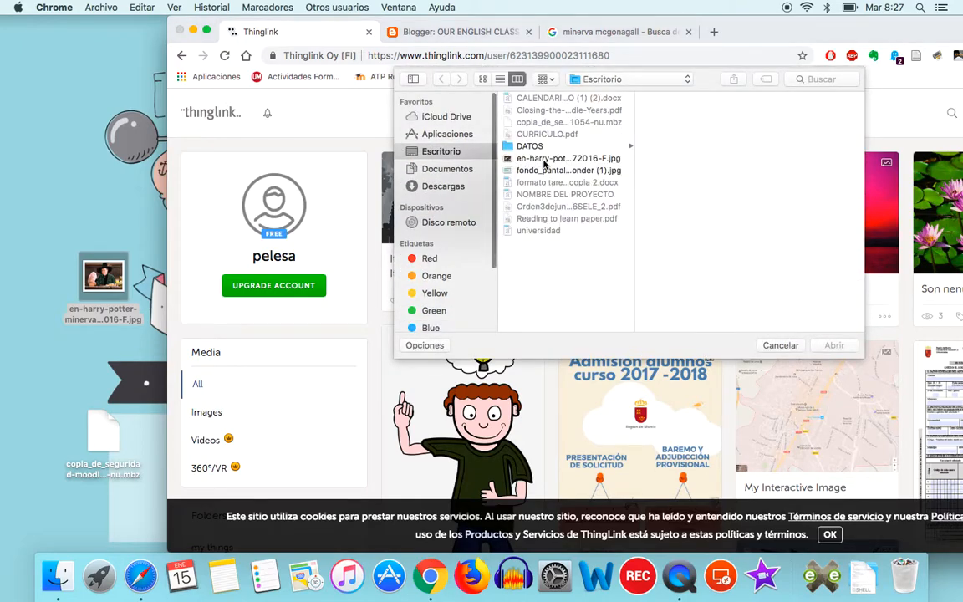
click(543, 159)
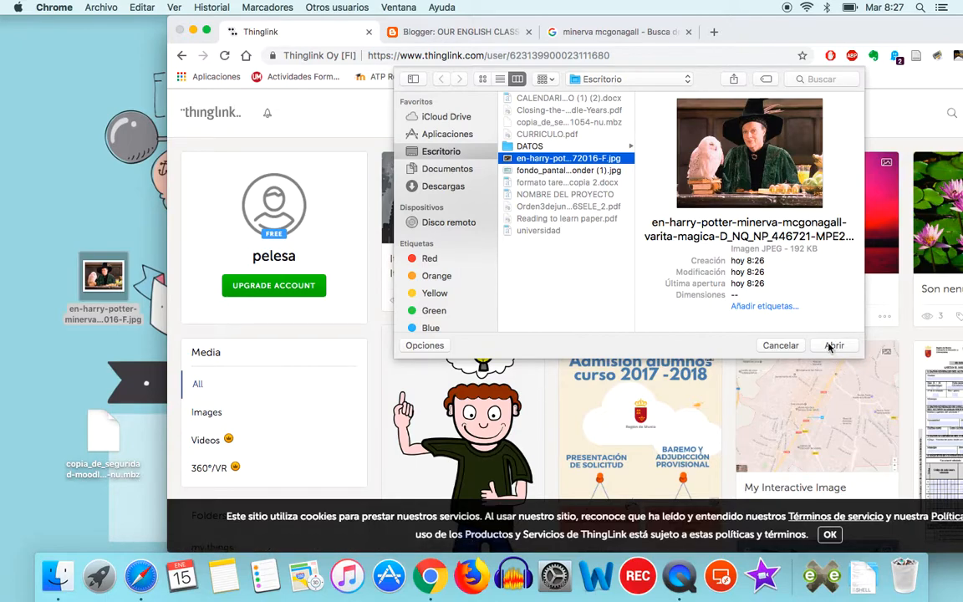
click(831, 345)
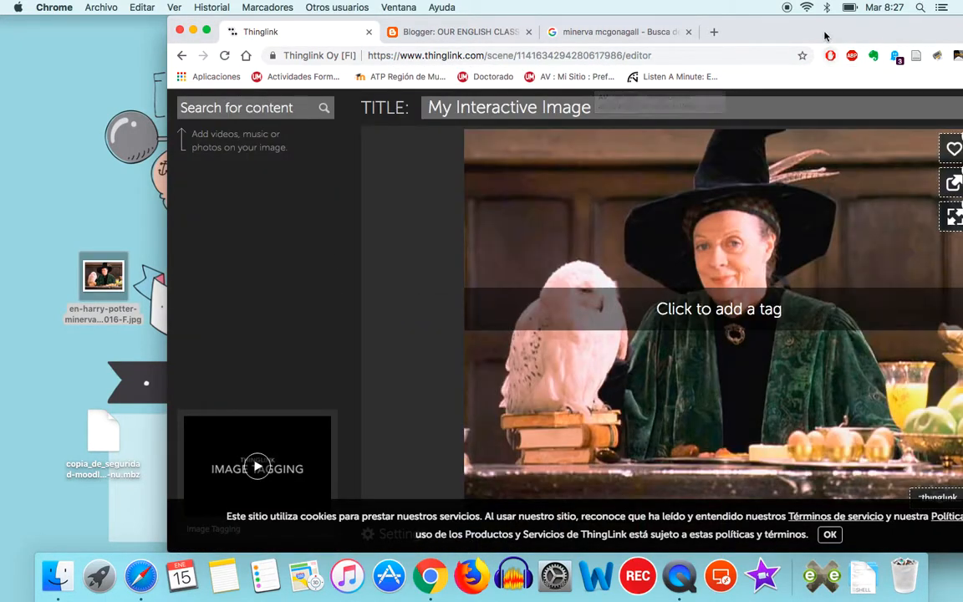
drag(813, 32, 648, 31)
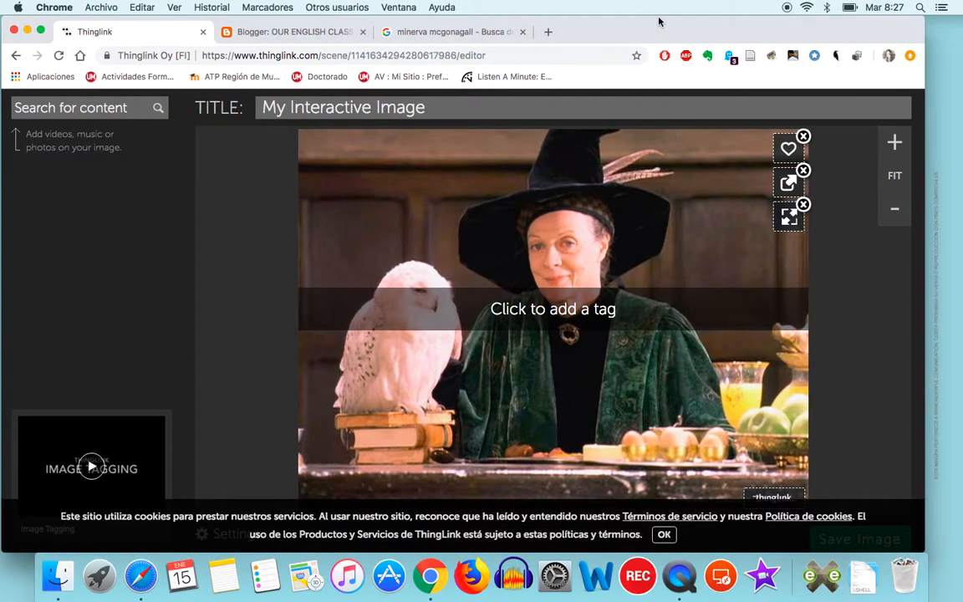
Add a tag beside the feathers of the witch's hat with the text "She is a teacher in Hogwarts school"
click(679, 158)
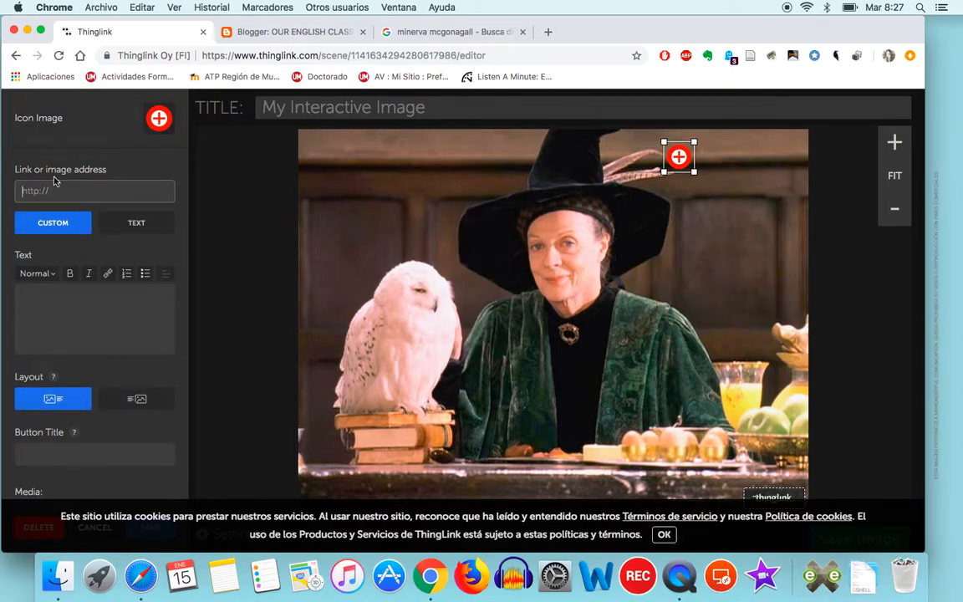
click(46, 325)
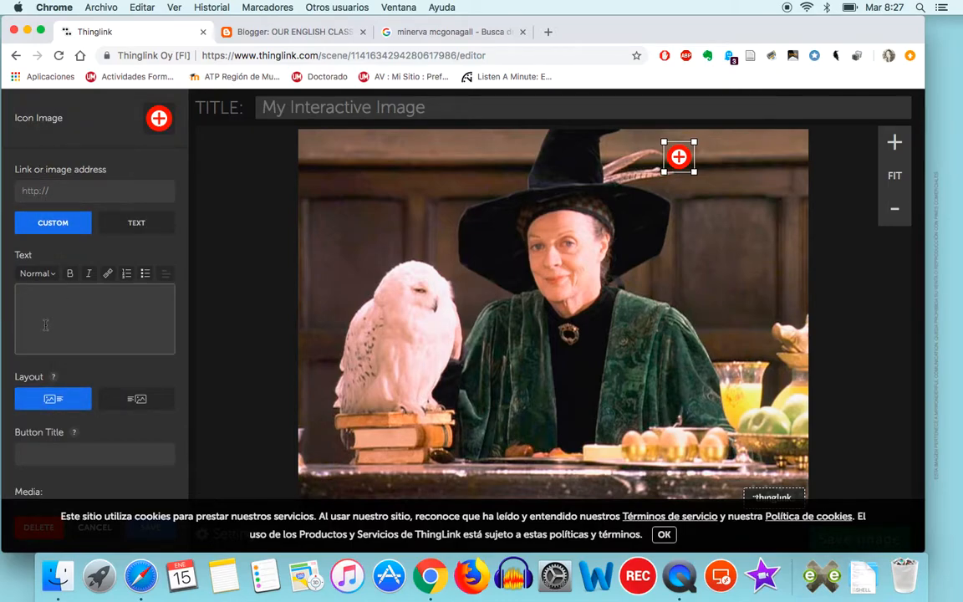
text(She is a teacher i)
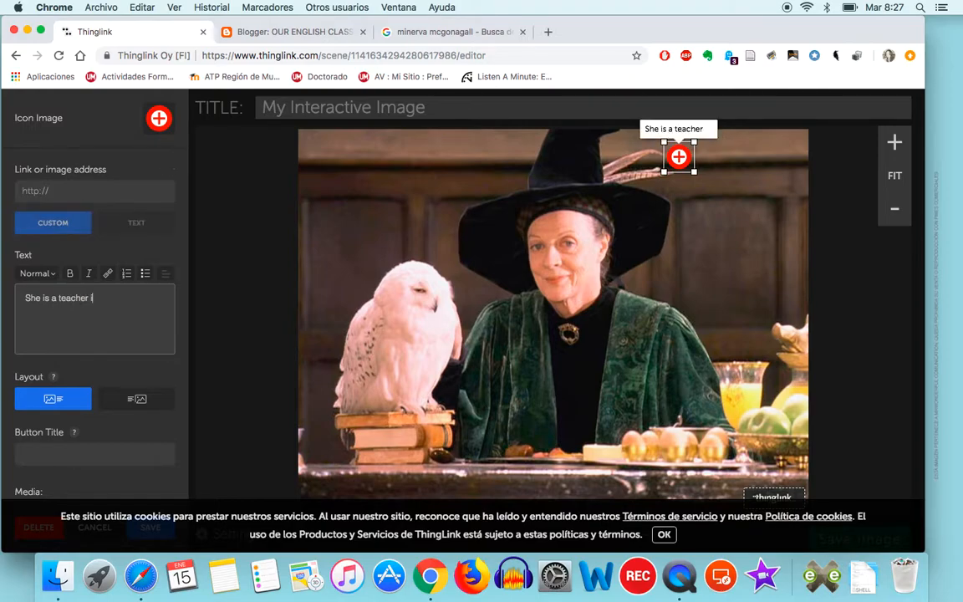
text(n Hogw)
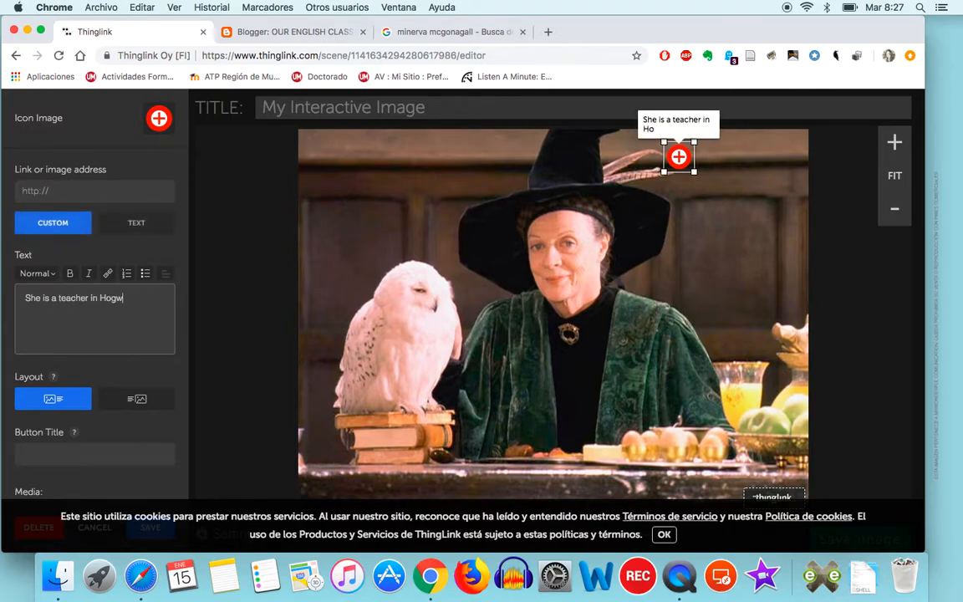
text(arts school)
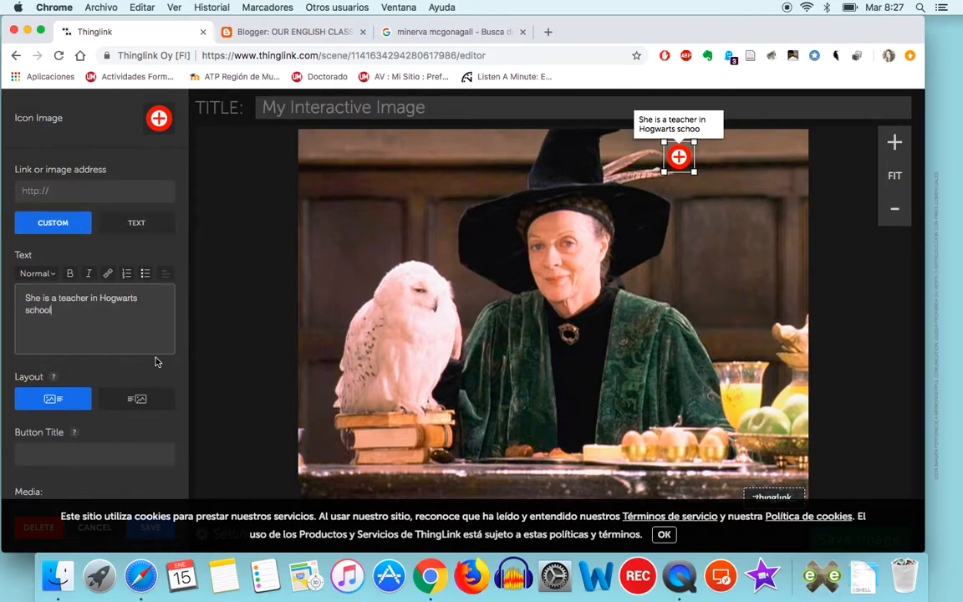
click(401, 202)
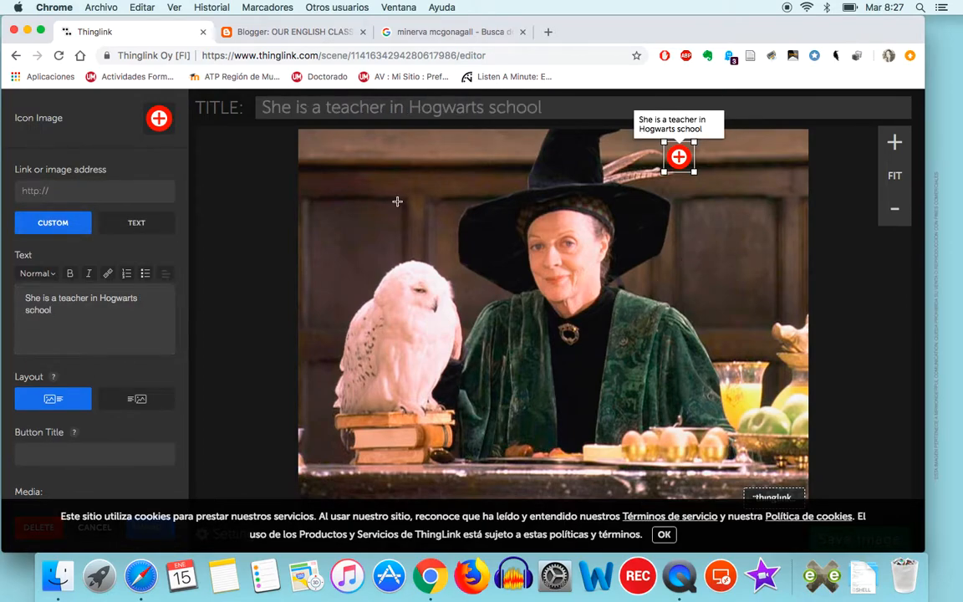
Place a second tag above the white owl and change its icon to the green circle
click(397, 201)
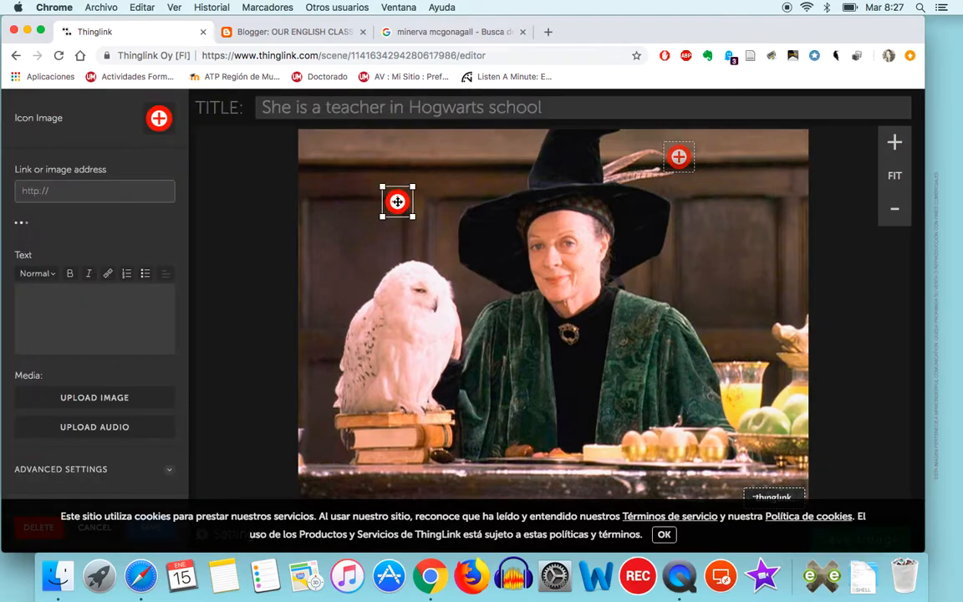
click(161, 120)
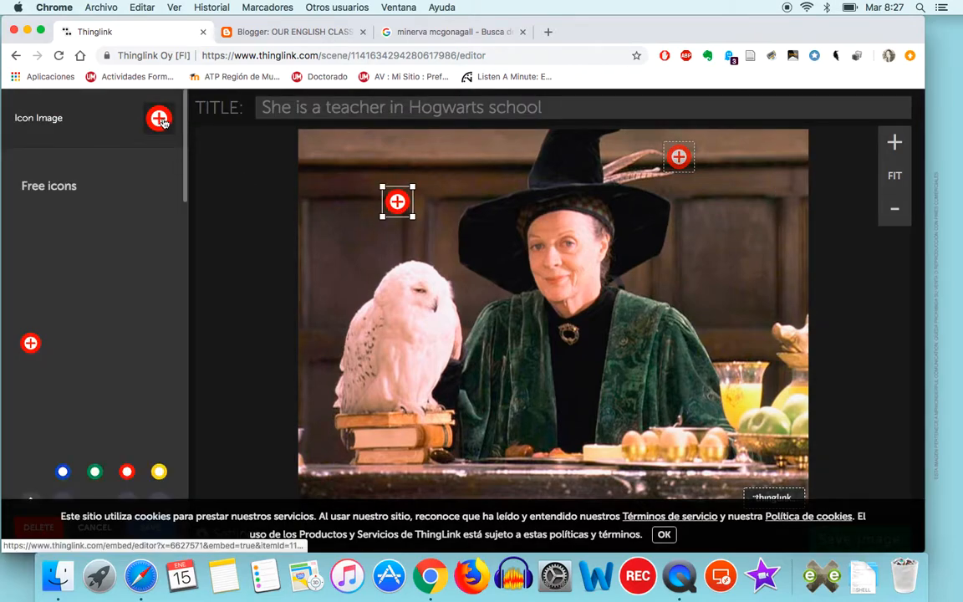
click(126, 214)
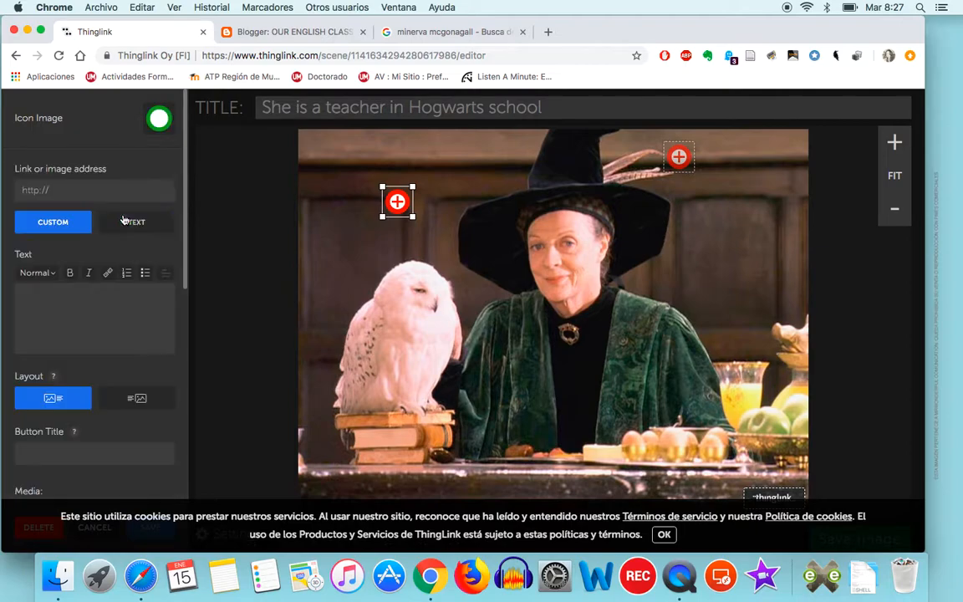
Enter "She is strict but kind." as the text of the tag above the owl
click(51, 322)
text(She is strict byt)
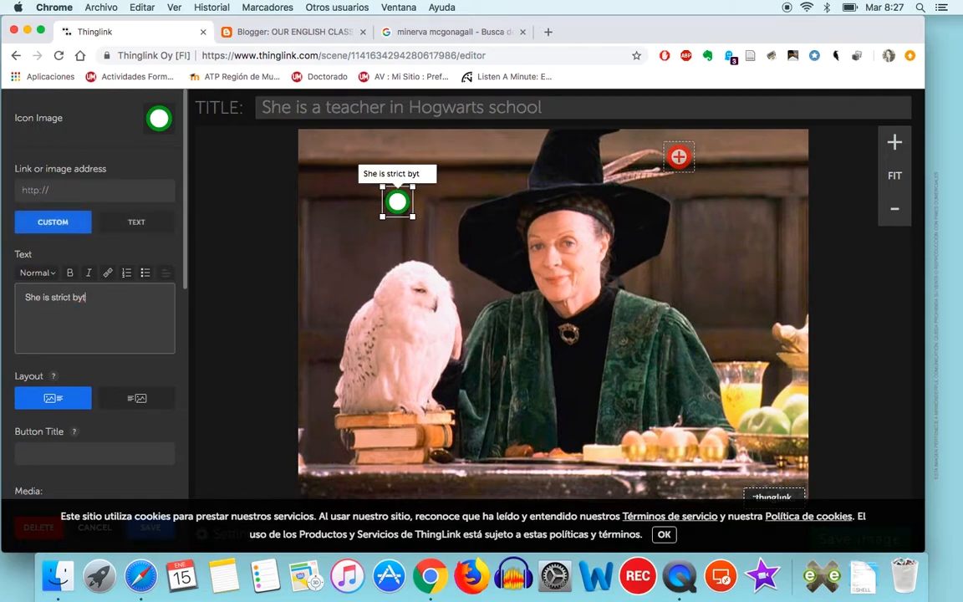
key(BackSpace)
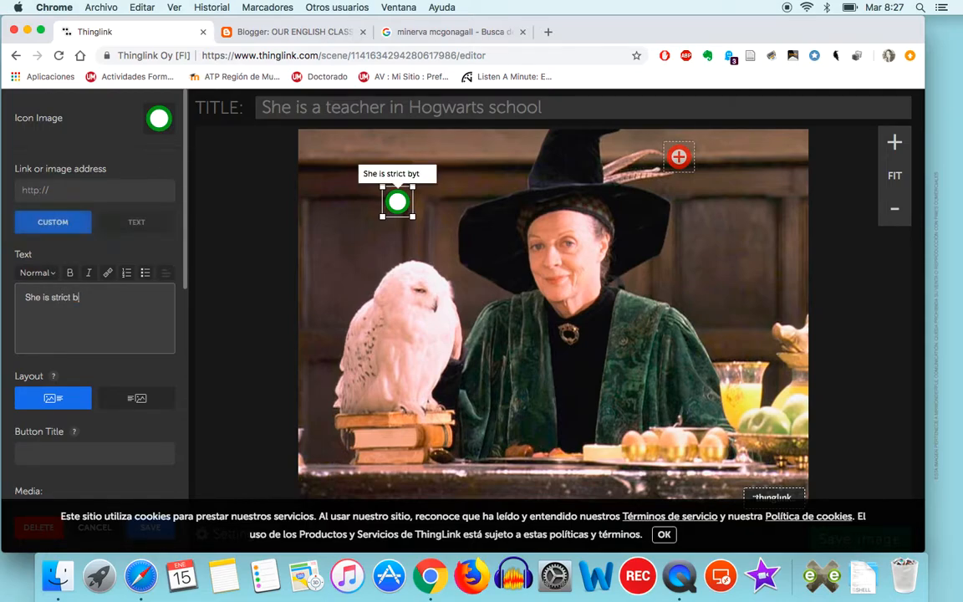
text(ut )
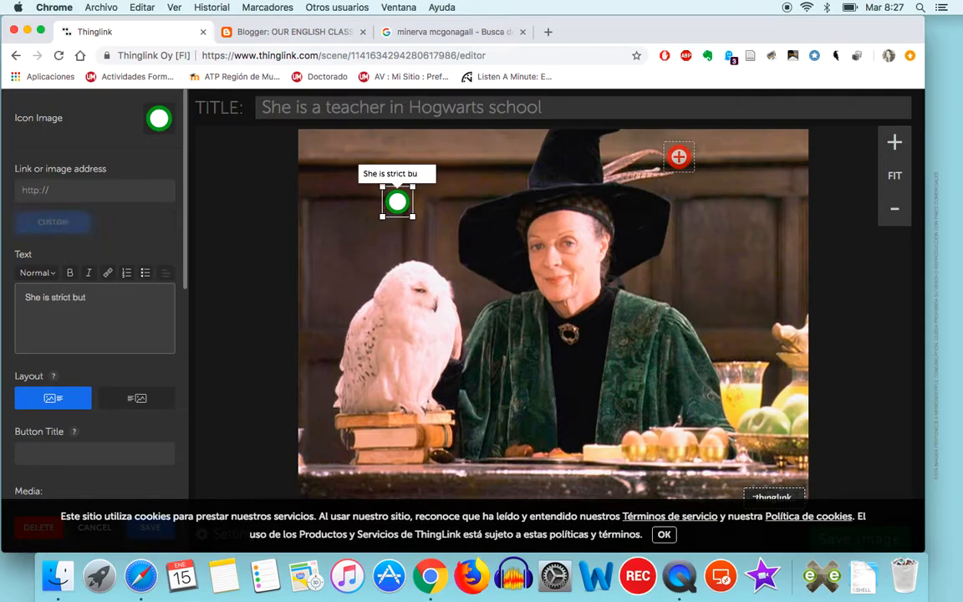
text(kind)
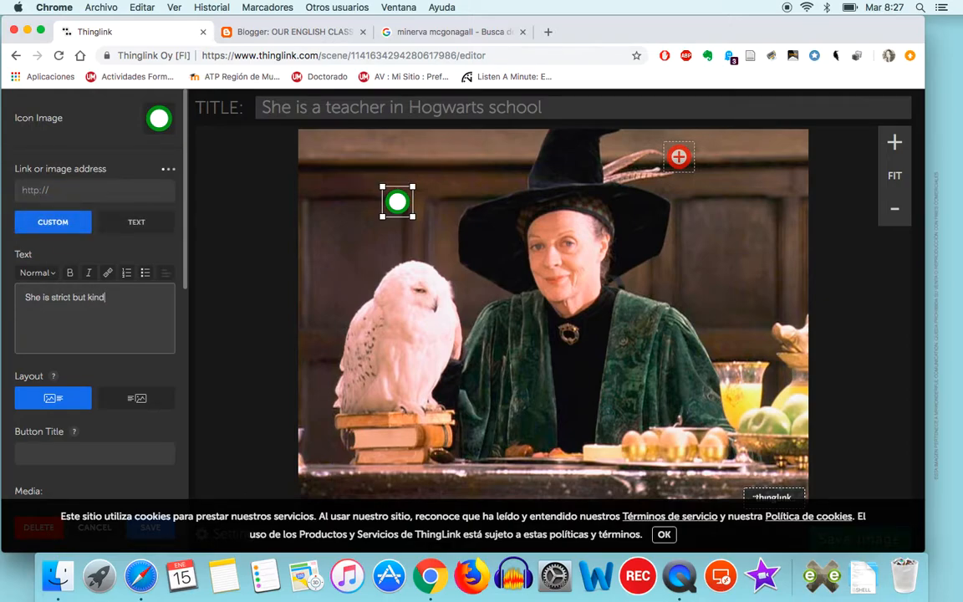
text(.)
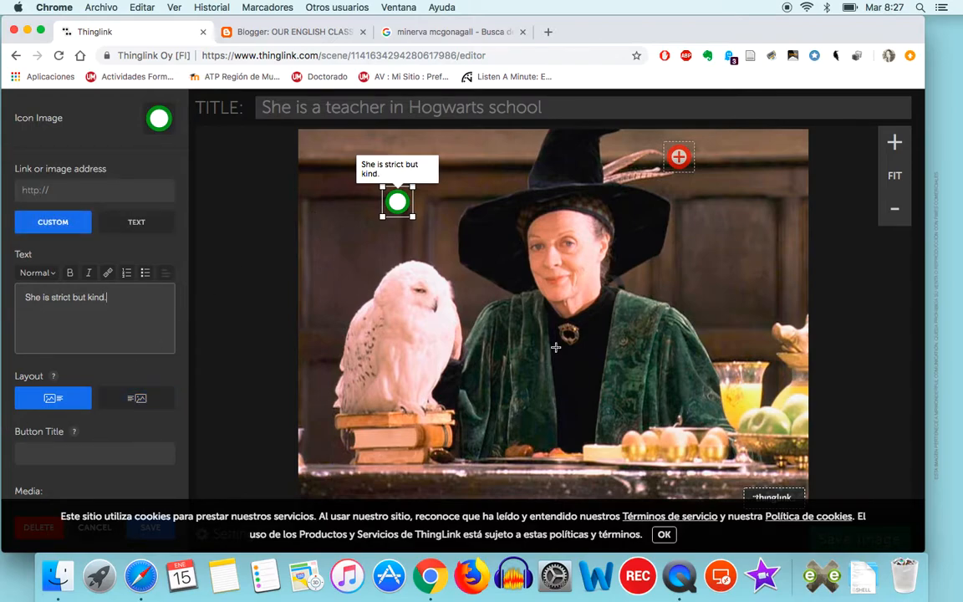
Add a tag with the yellow circle icon beside the witch's shoulder, above the juice glass, with the text "She helps Harry and his friends."
click(703, 296)
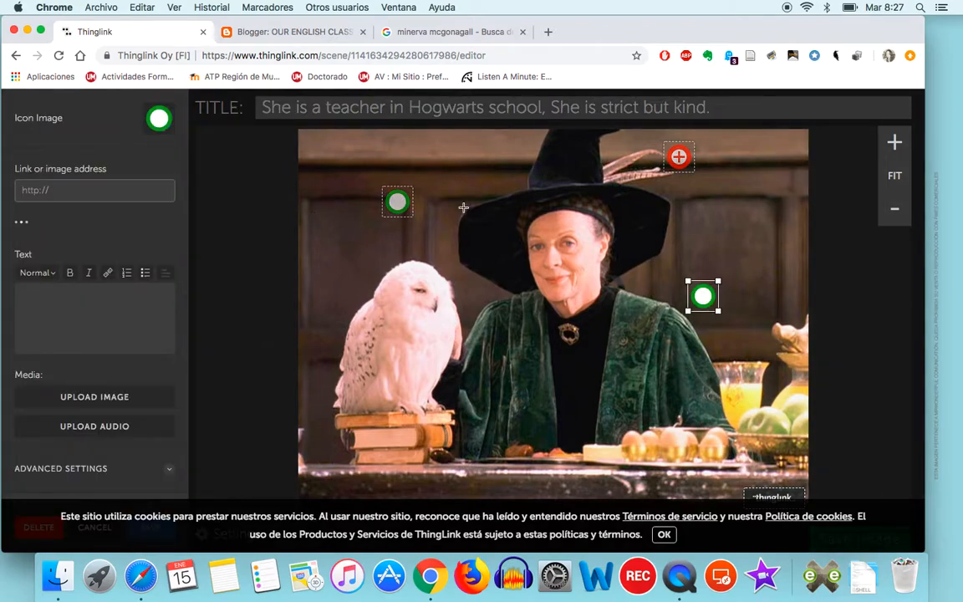
click(159, 121)
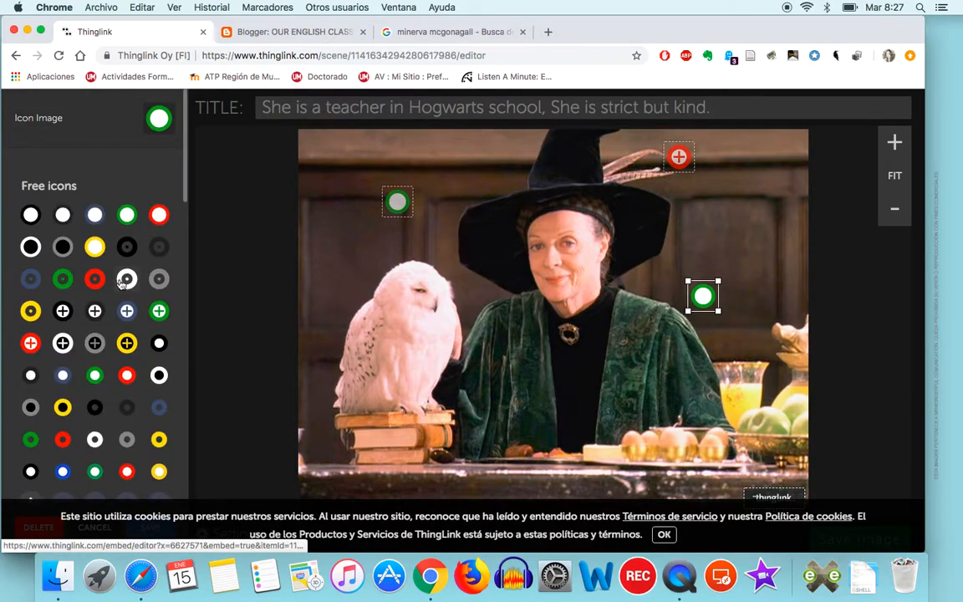
click(95, 247)
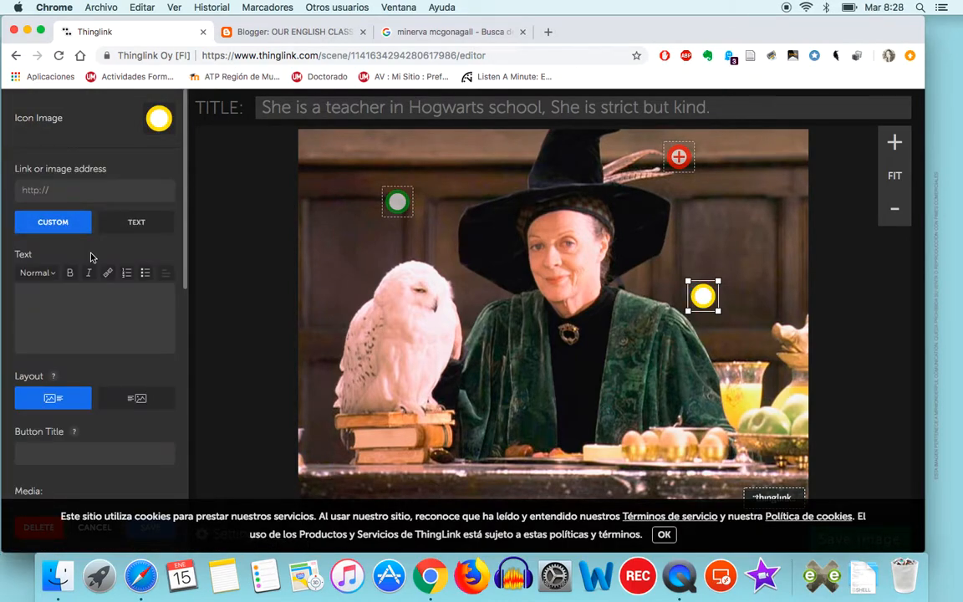
click(84, 295)
text(She helps)
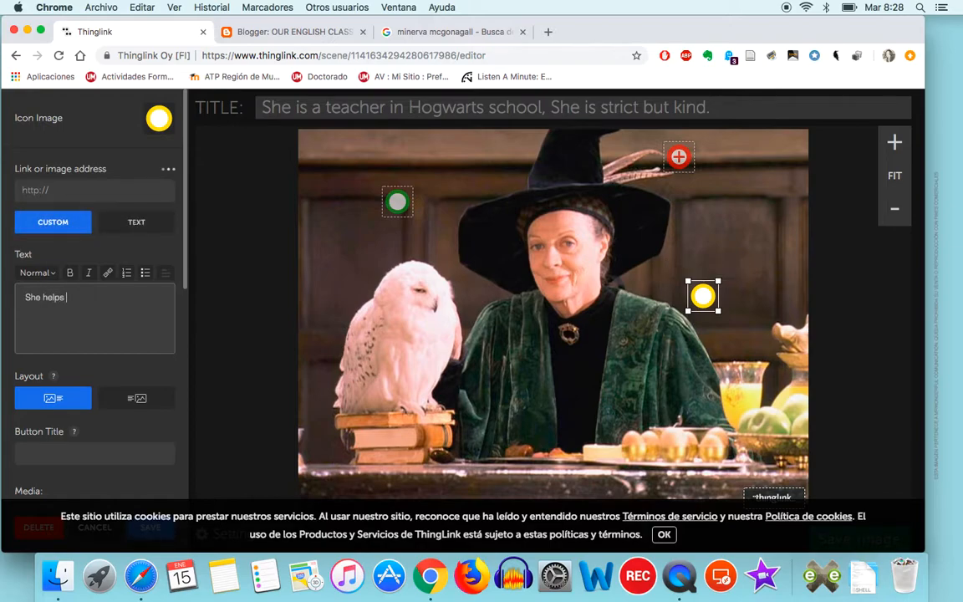
text( Harry a)
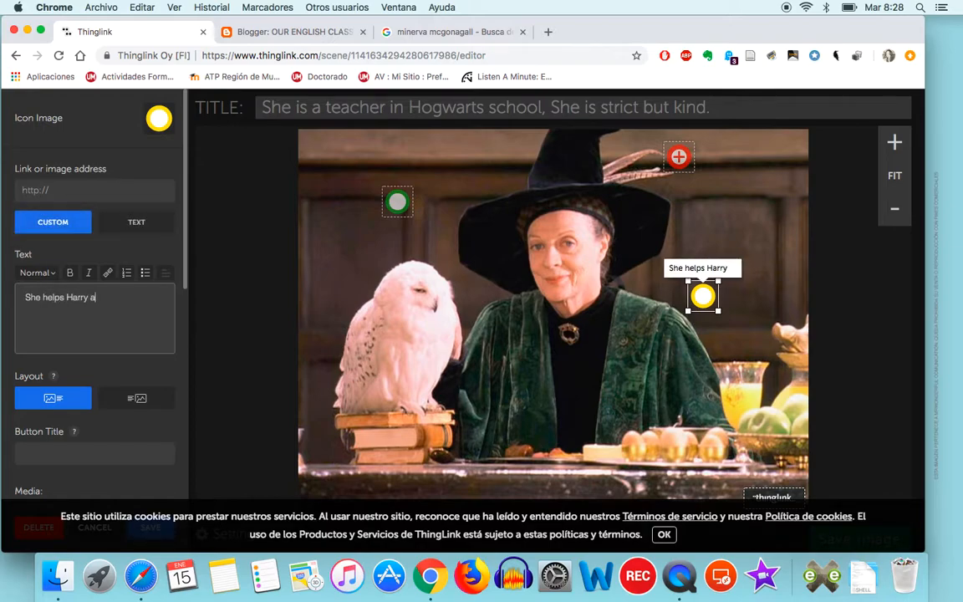
text(nd his fr)
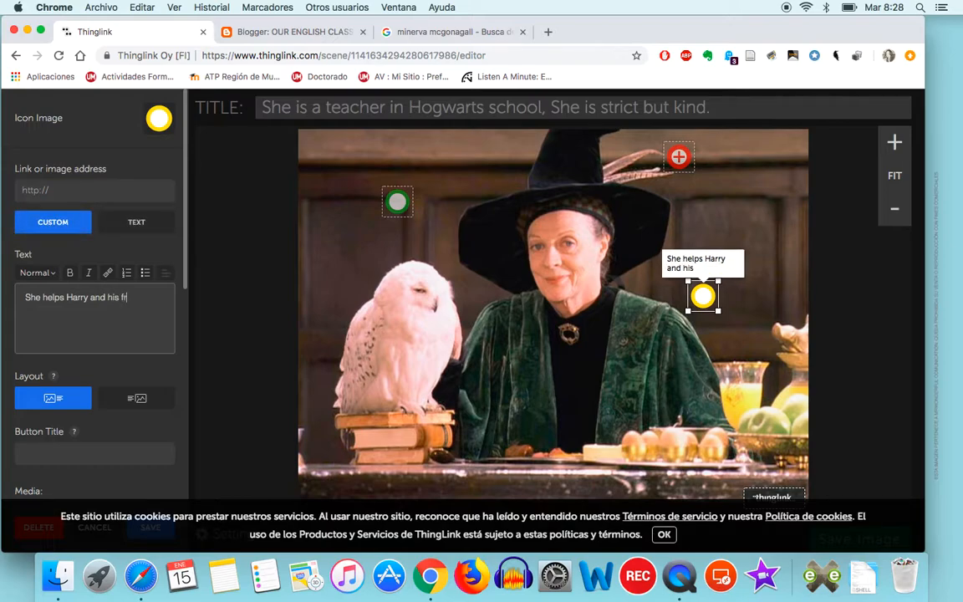
text(iends.)
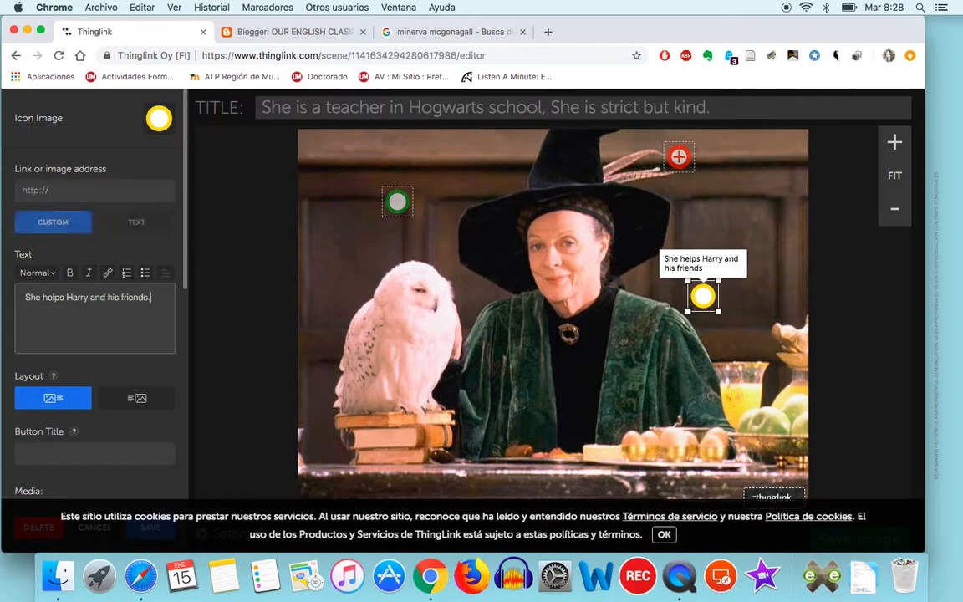
Add a tag with the small red ring icon on the green robe's sleeve, with the text "She can do lots of spells"
click(502, 405)
click(501, 406)
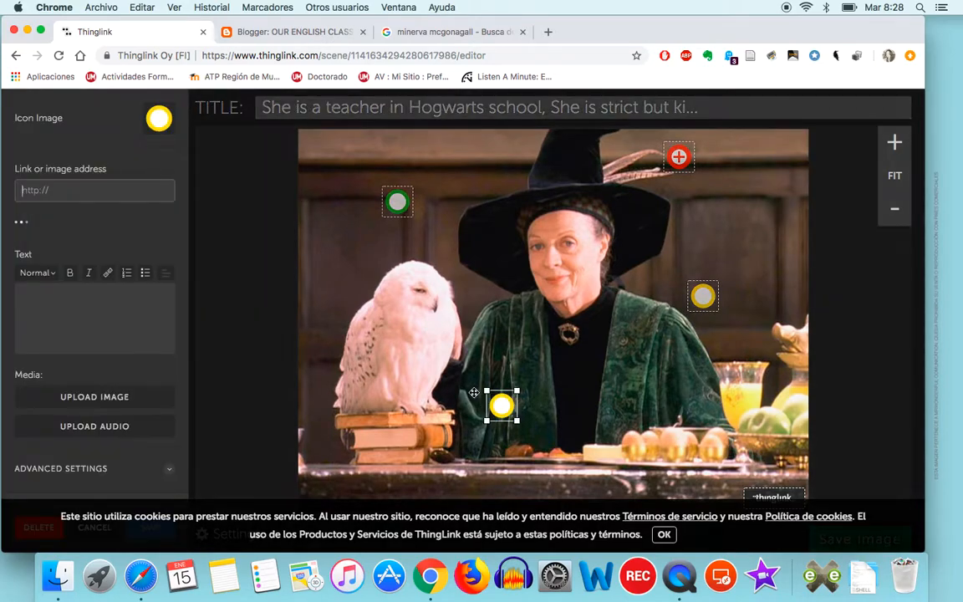
click(157, 123)
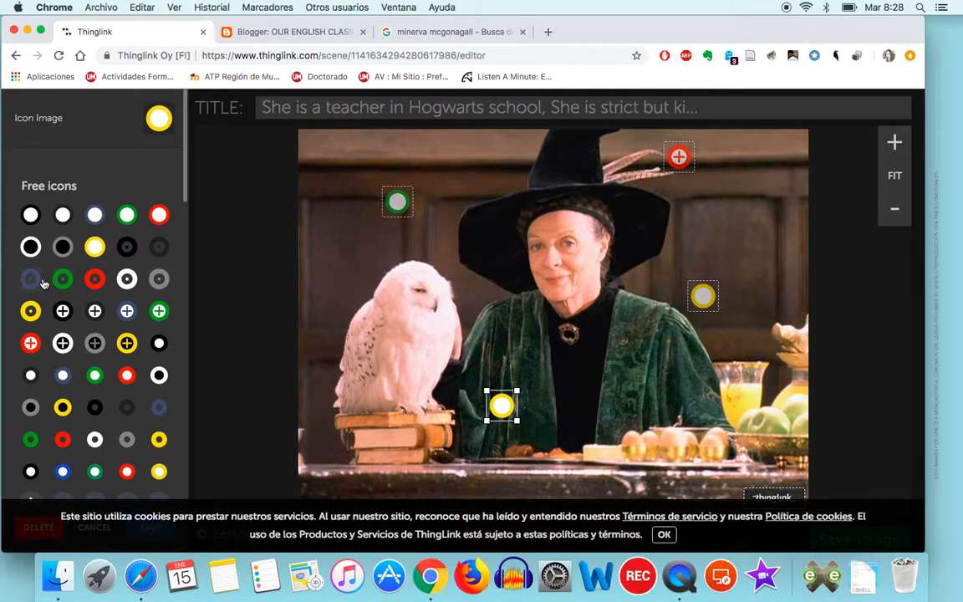
click(62, 441)
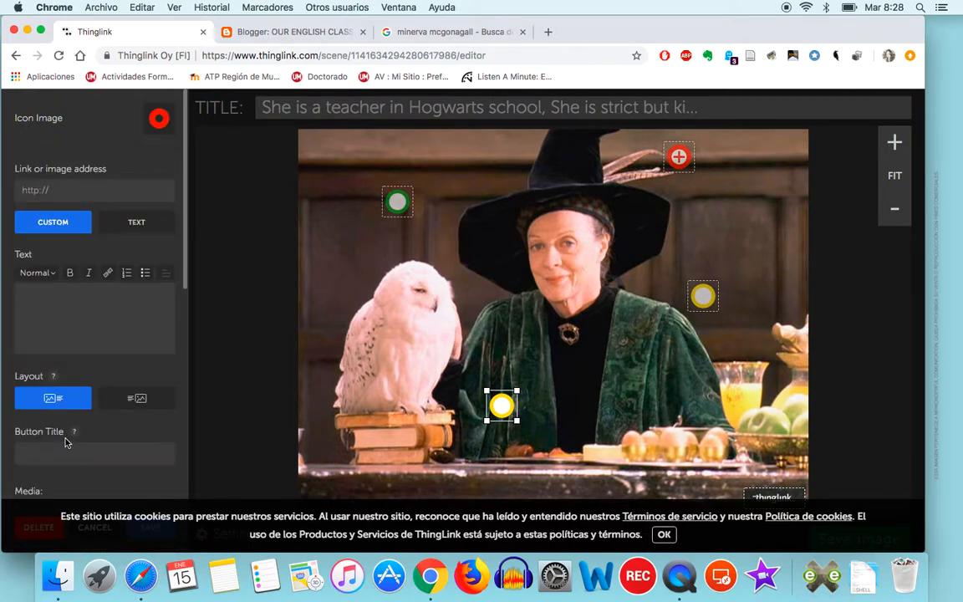
click(96, 306)
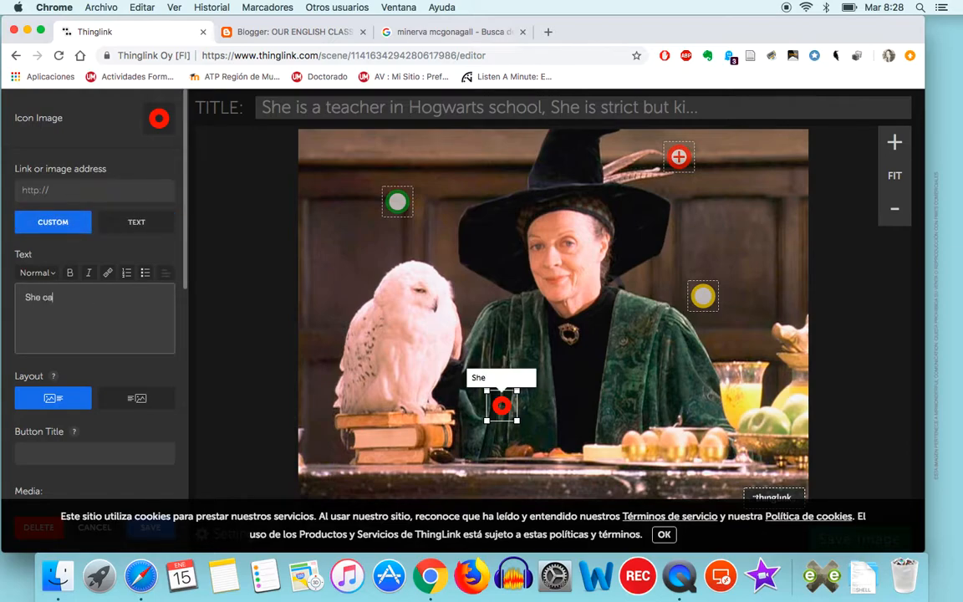
text(She can do lots of spells and)
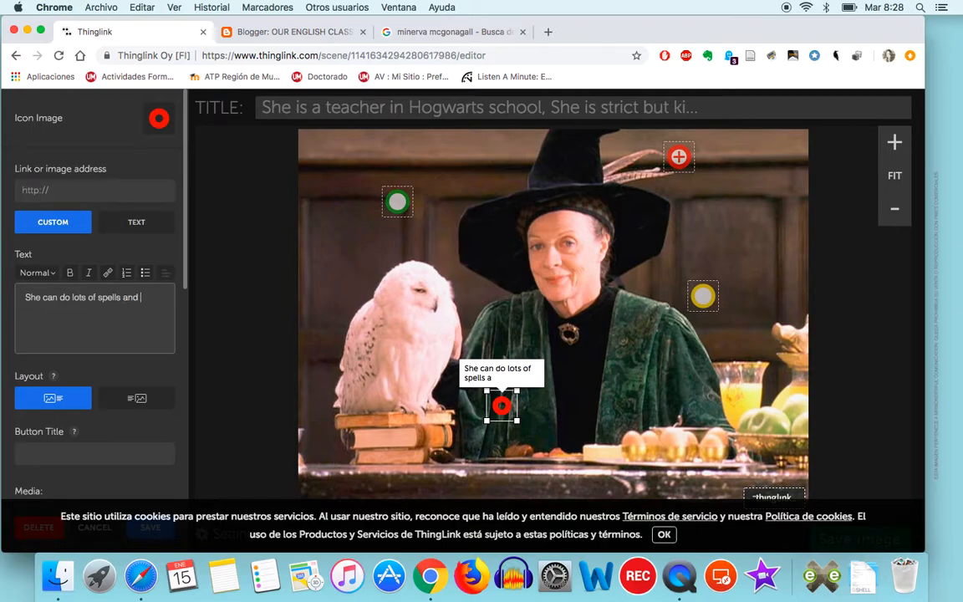
key(BackSpace)
key(BackSpace)
Add a tag with the blue ring icon on the white owl, with the text "She has a white owl as a pet."
click(413, 319)
click(413, 318)
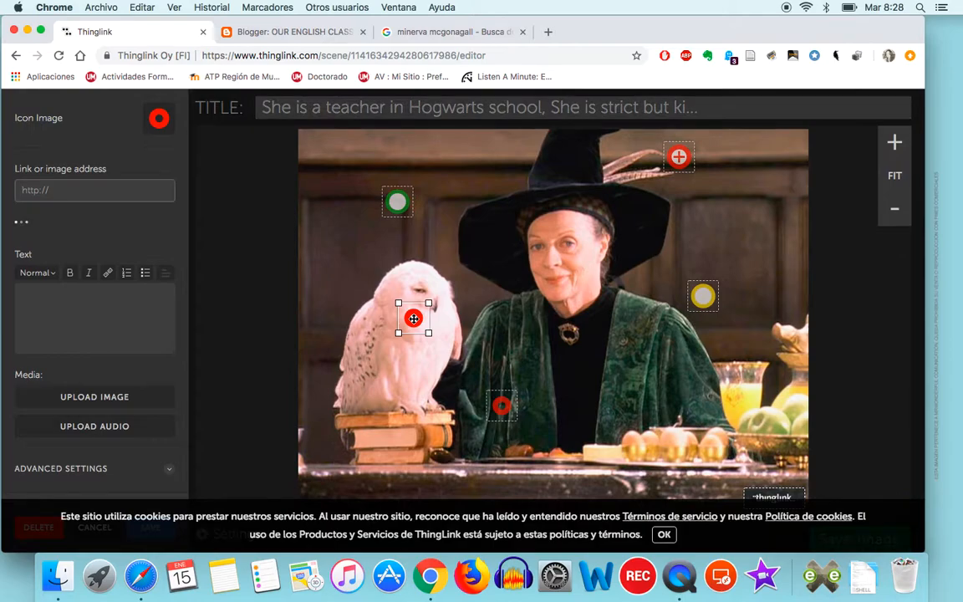
click(139, 111)
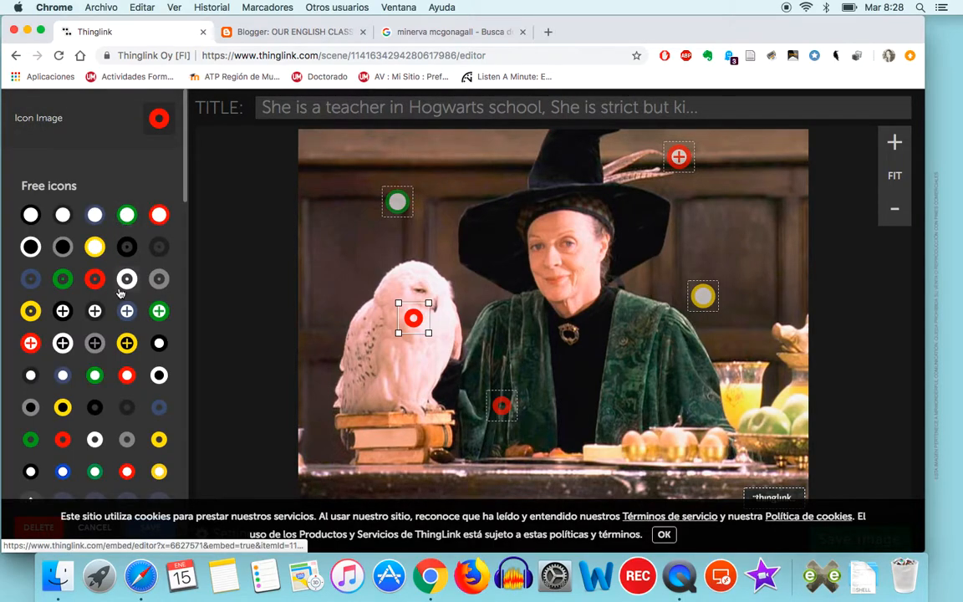
click(30, 279)
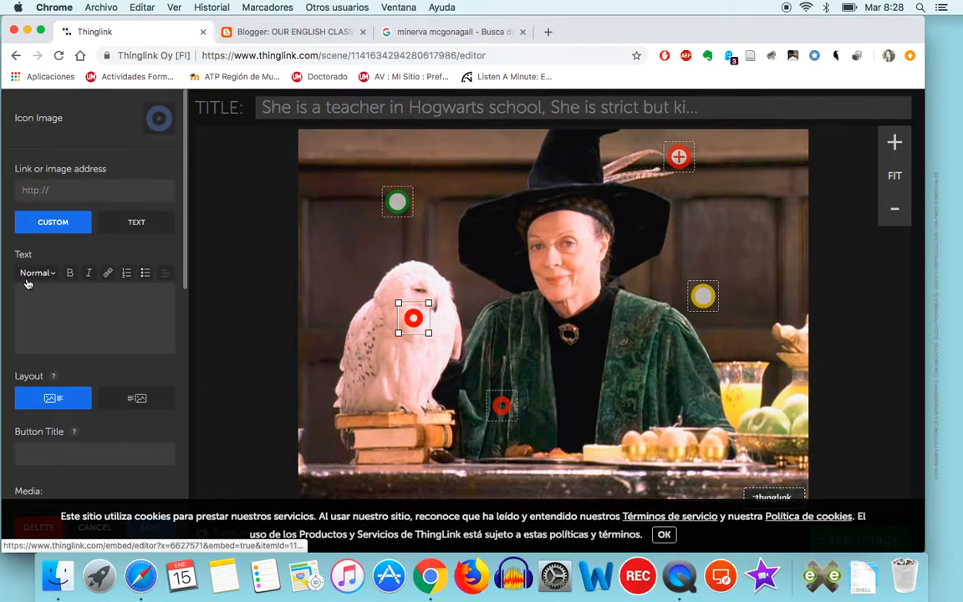
click(98, 302)
text(She h)
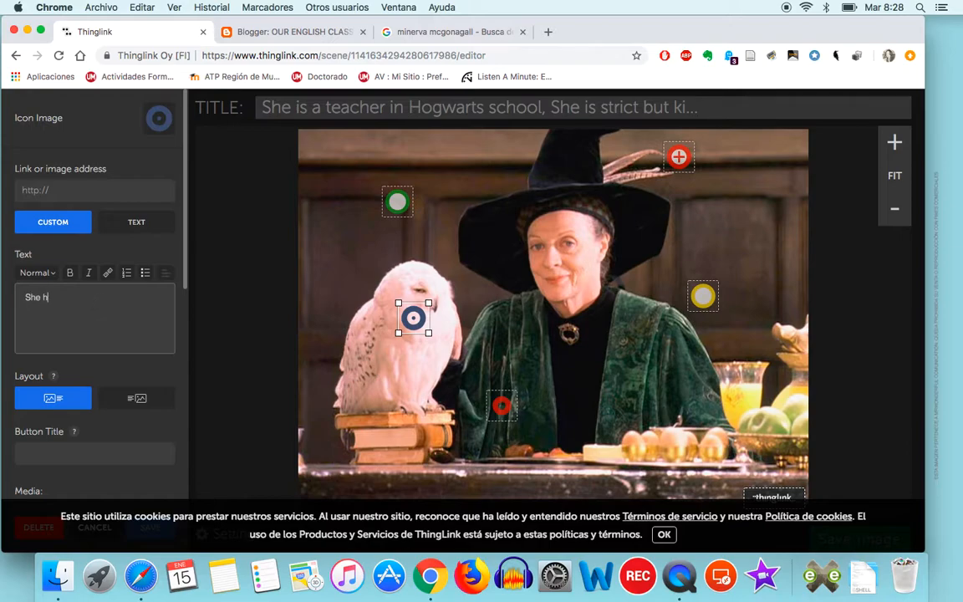
text(as a)
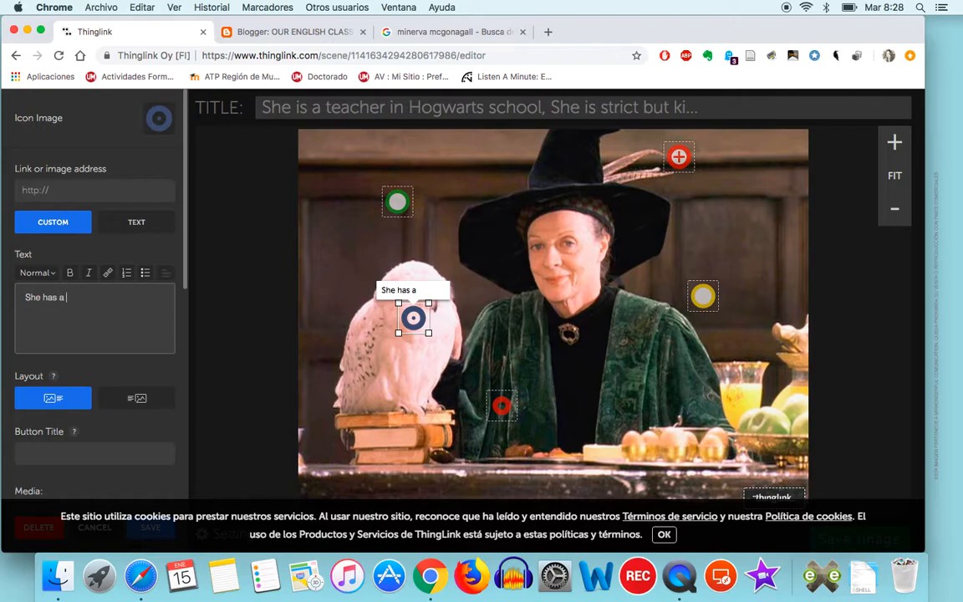
text(white owl as a pet.)
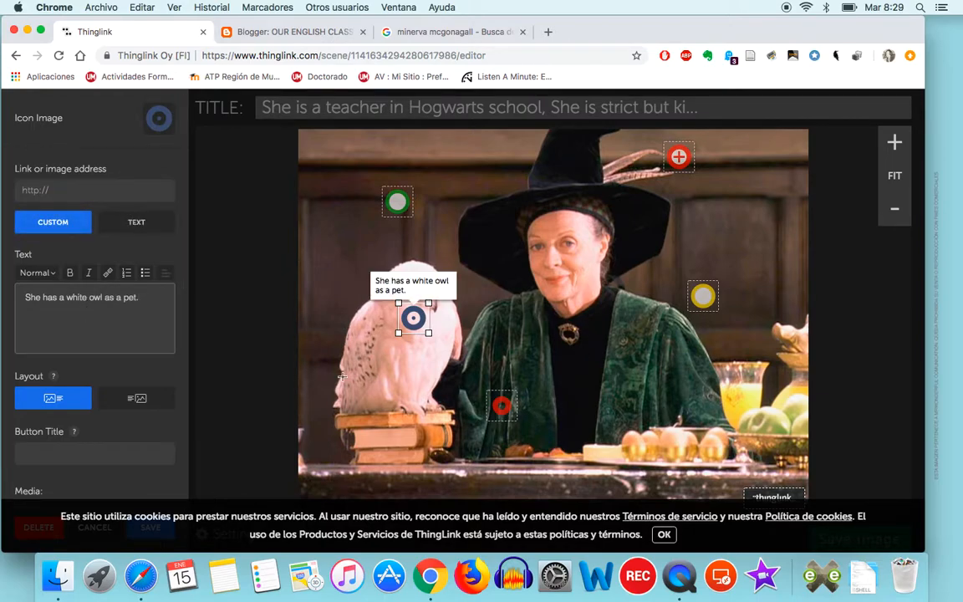
Place a tag on the dark wall beside the hat's brim and change its icon to the black circle with a grey ring
click(723, 234)
click(723, 234)
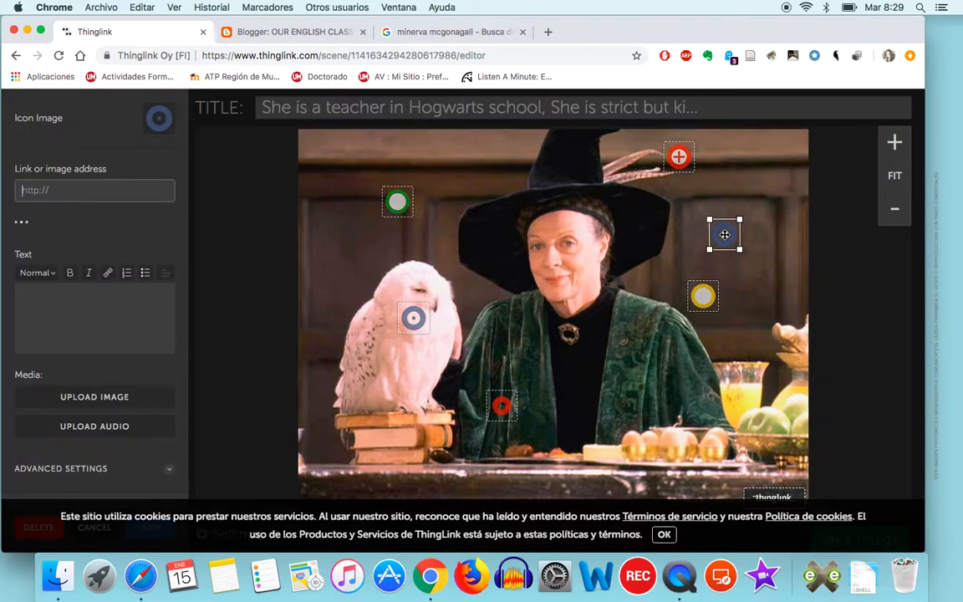
click(157, 120)
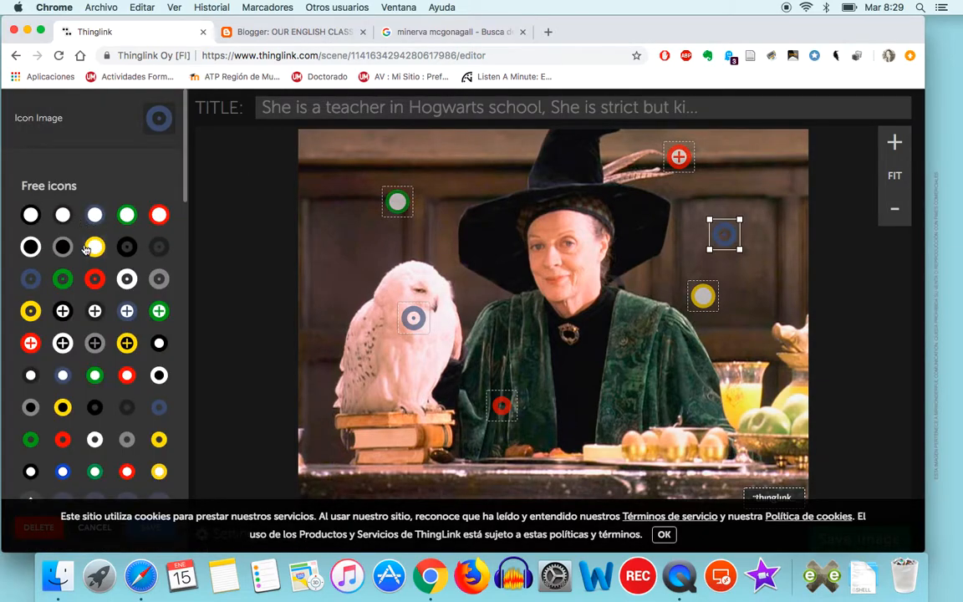
click(63, 247)
Enter "She always wears a black hat and a long dress." as the text of the black and grey tag
click(67, 298)
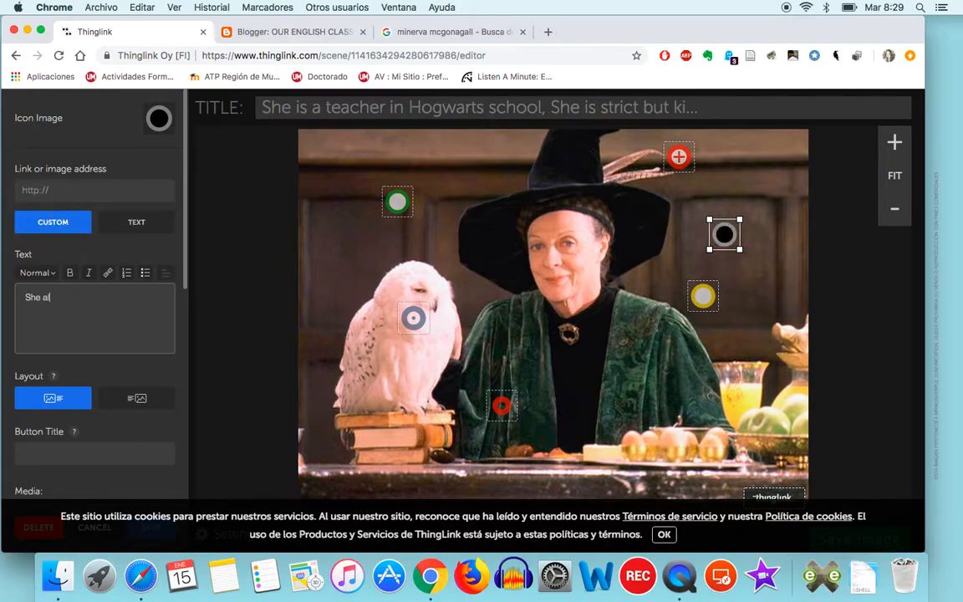
text(sy)
key(BackSpace)
key(BackSpace)
text(ys wears a bla)
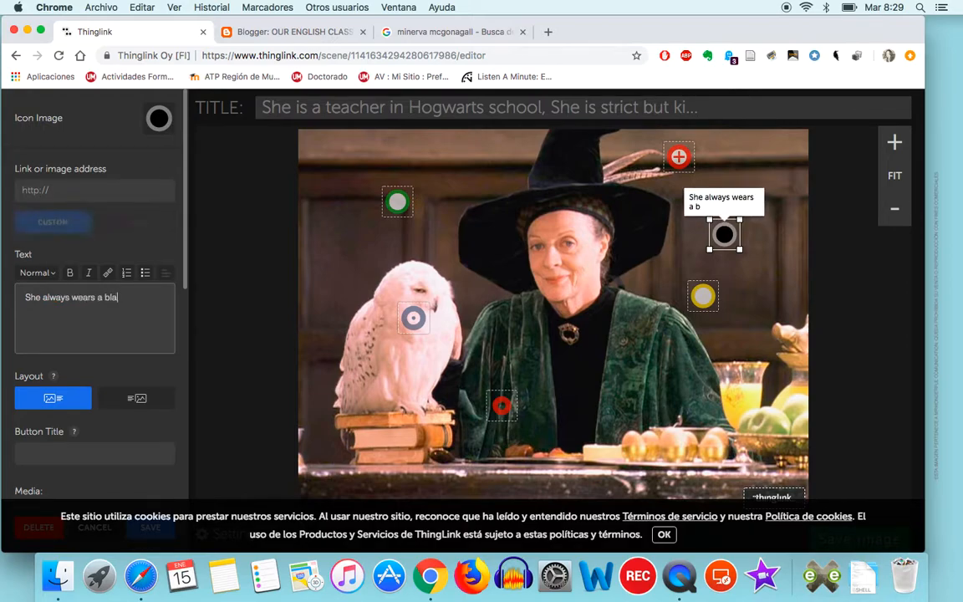
text(ck ha)
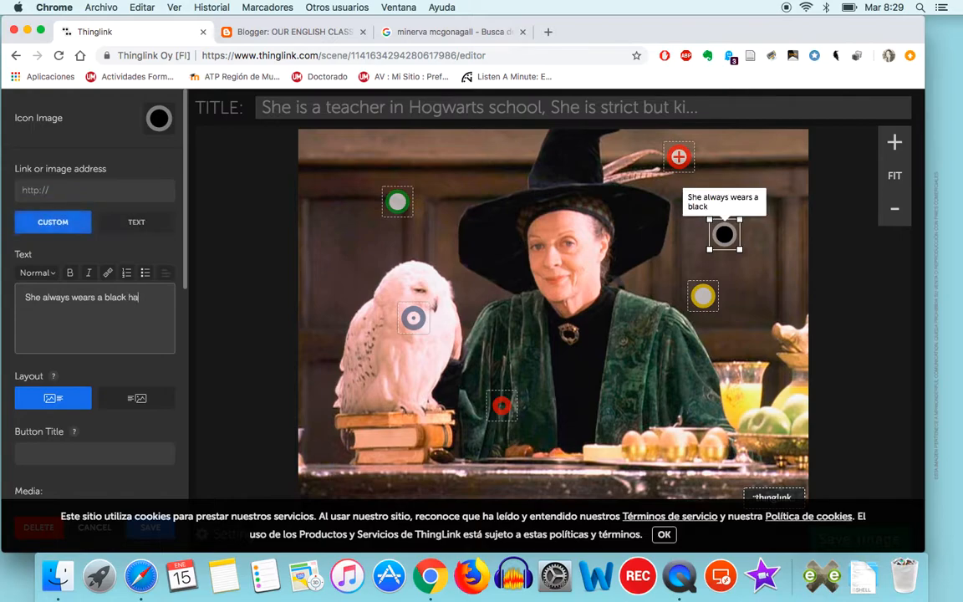
text(t and)
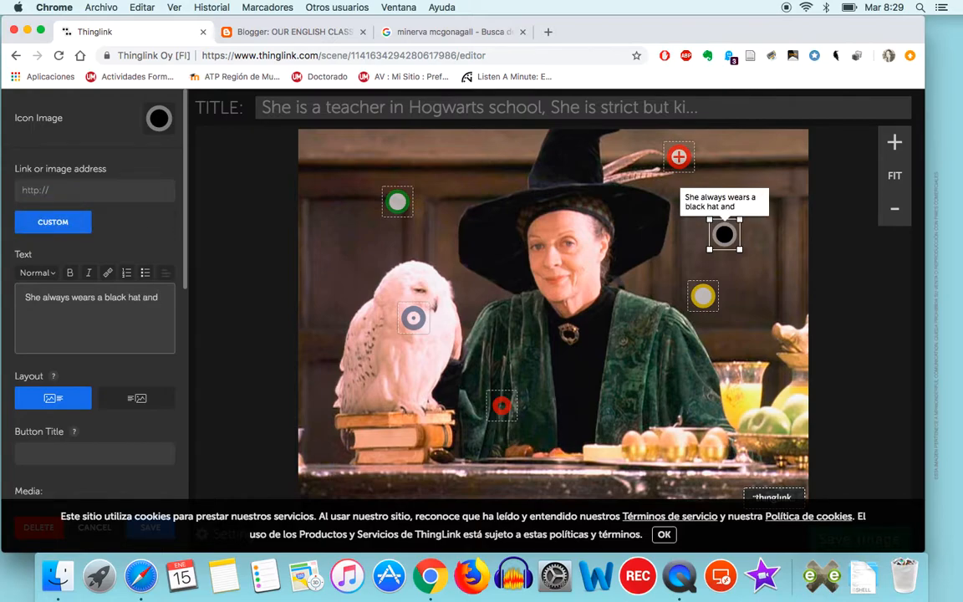
text( a long dress)
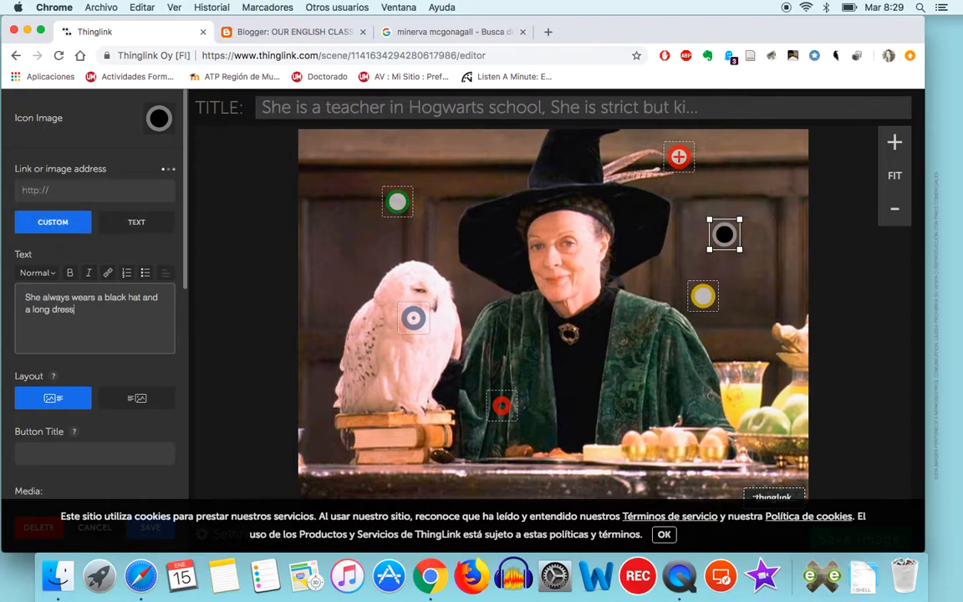
text(.)
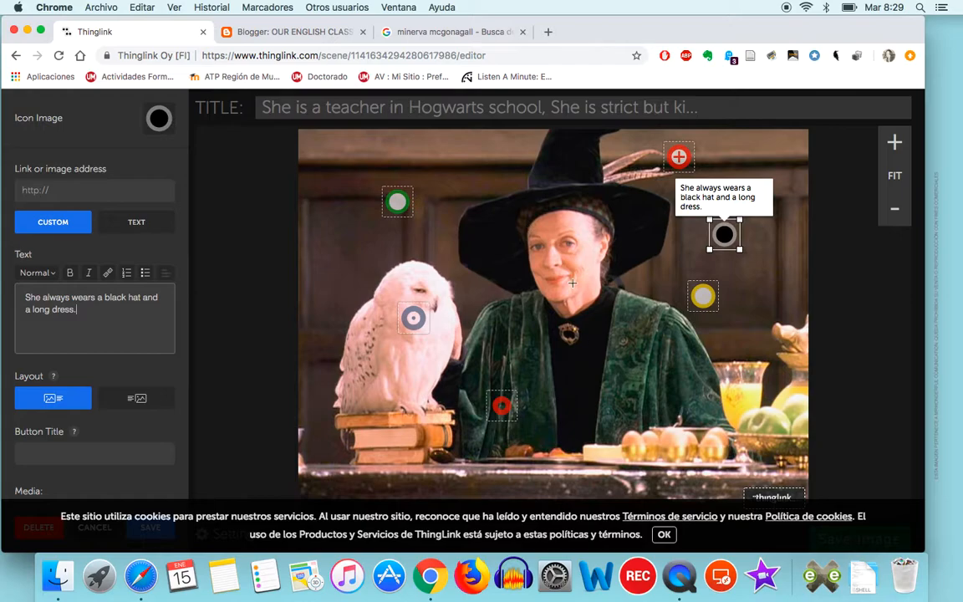
Add a tag with the green ring icon at the witch's eye with the text "She has blue eyes." and finish editing it
click(528, 239)
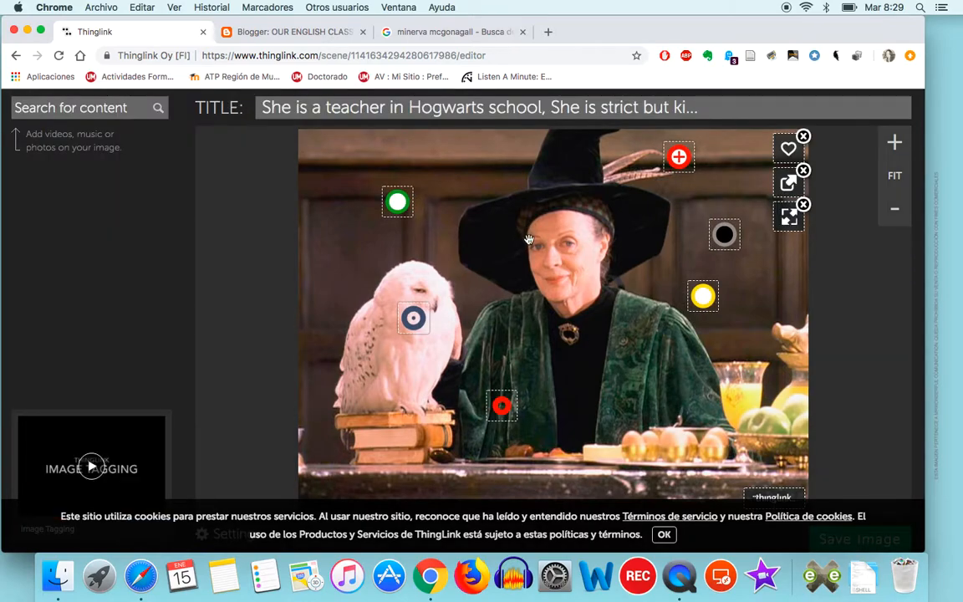
click(529, 240)
click(158, 119)
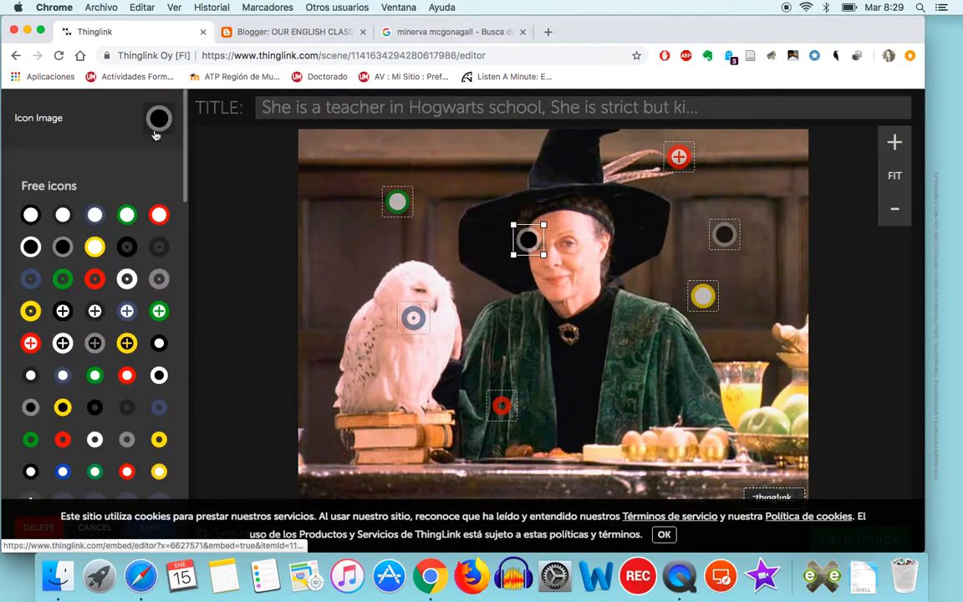
click(63, 281)
click(58, 317)
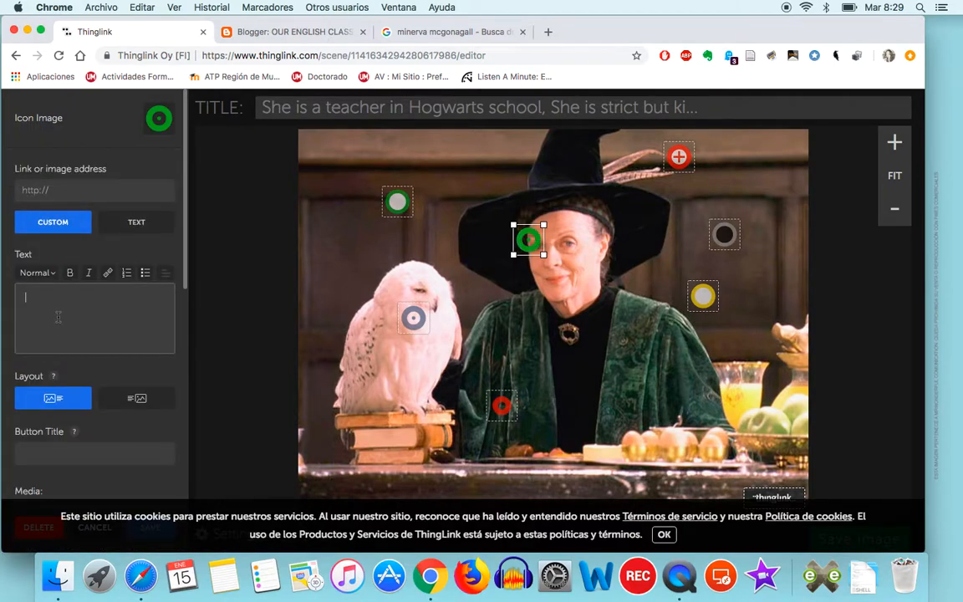
text(She has )
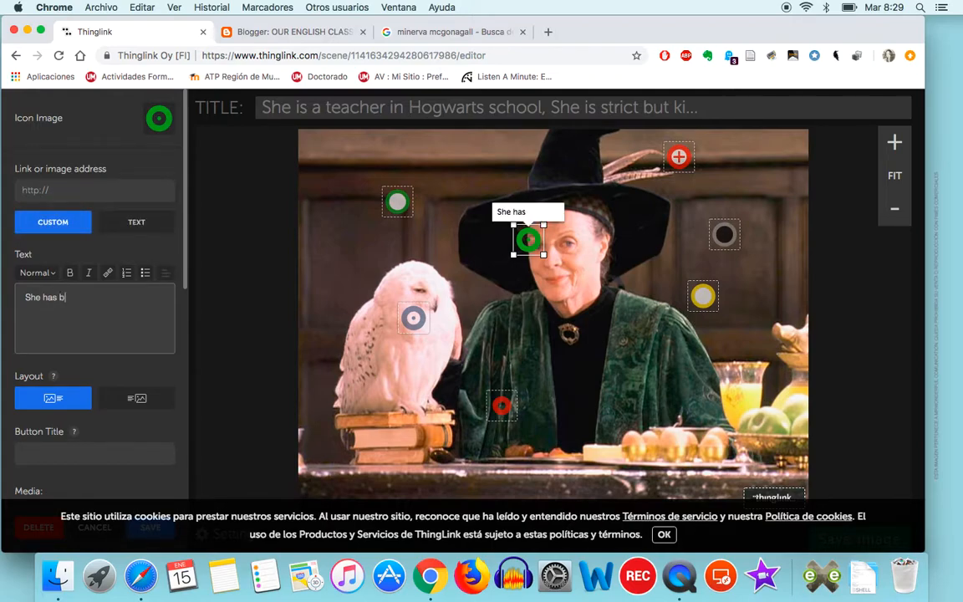
text(blue eyes.)
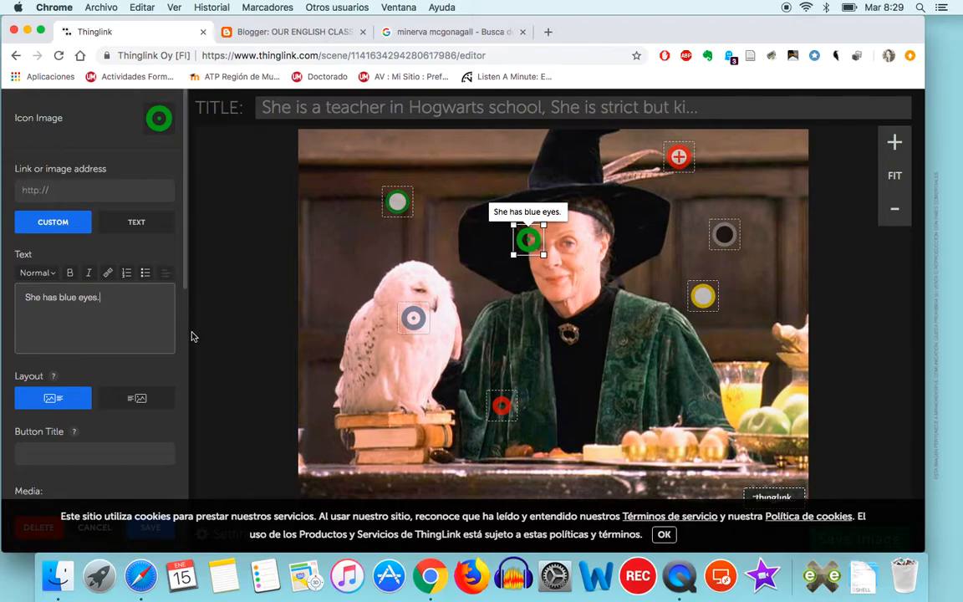
click(245, 246)
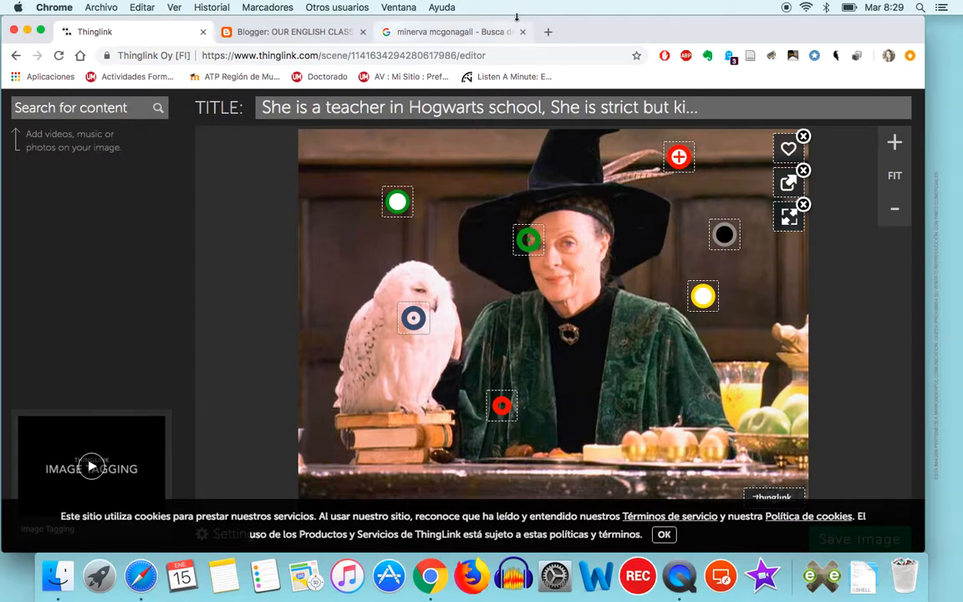
Switch to the browser tab with the Minerva McGonagall image search and open the YouTube home page there
click(492, 31)
click(436, 55)
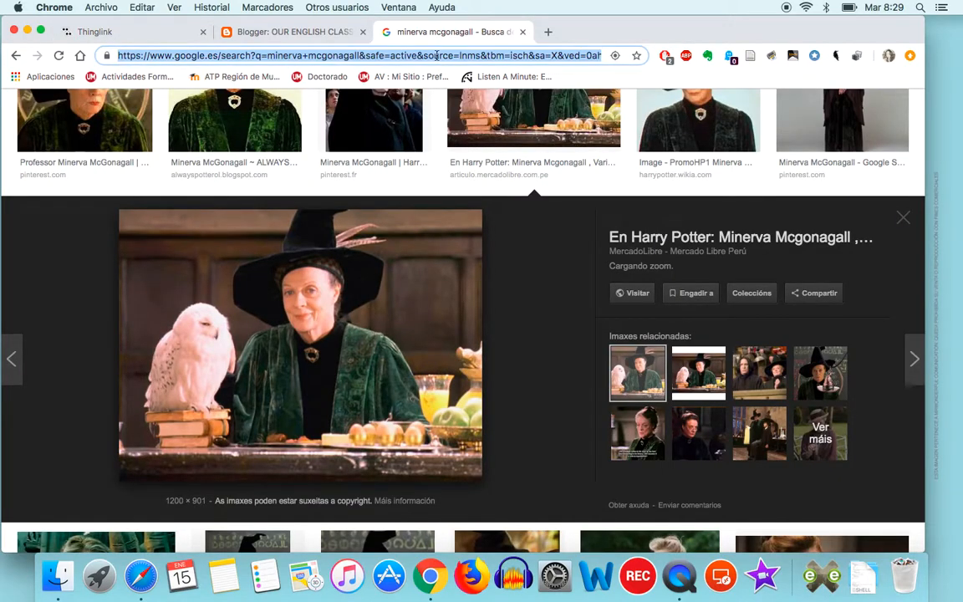
text(youtub)
key(BackSpace)
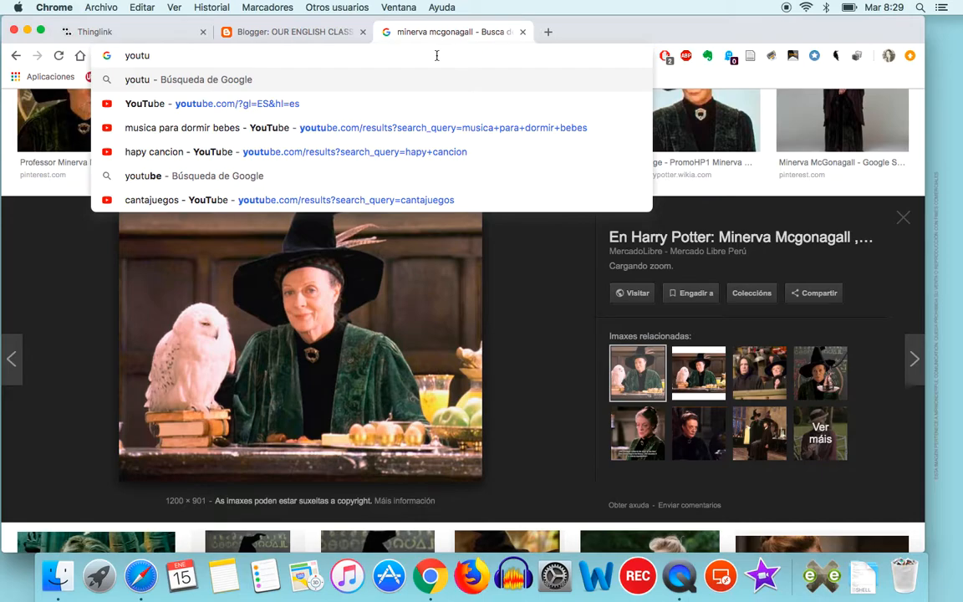
key(Down)
key(Return)
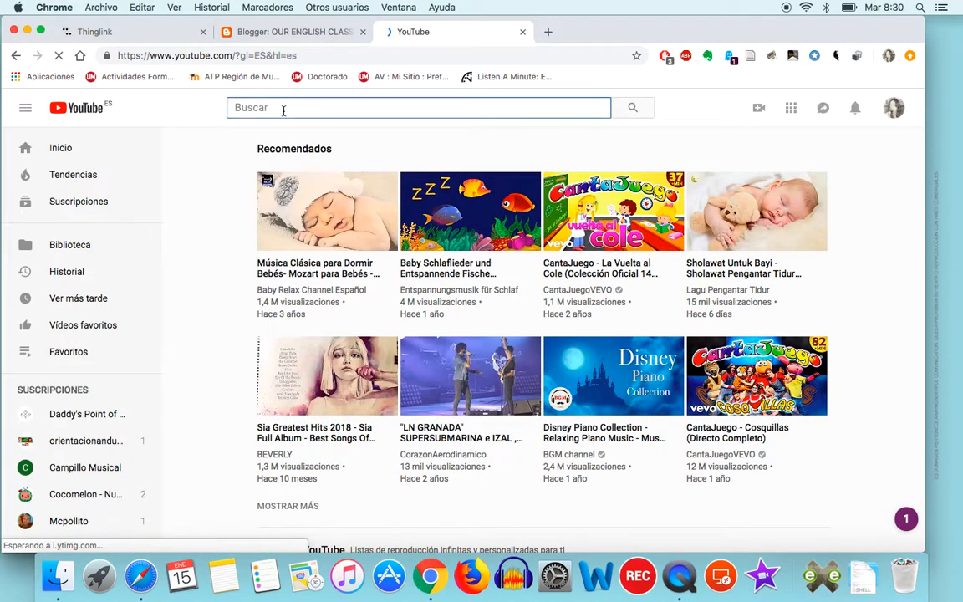
Search YouTube for "minerva mcgonagall" and refine the search to "who is minerva mcgonagall"
text(minerva)
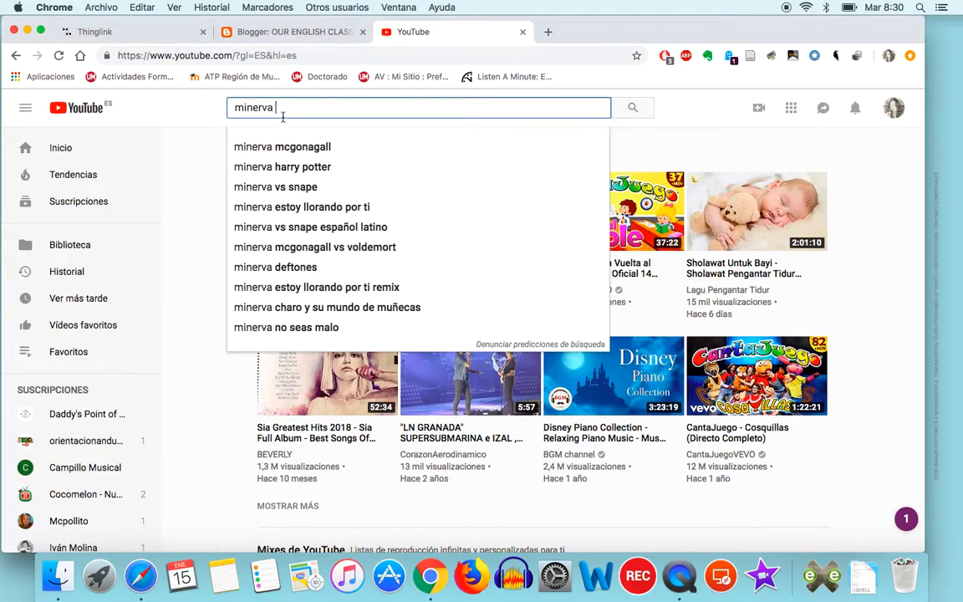
click(282, 148)
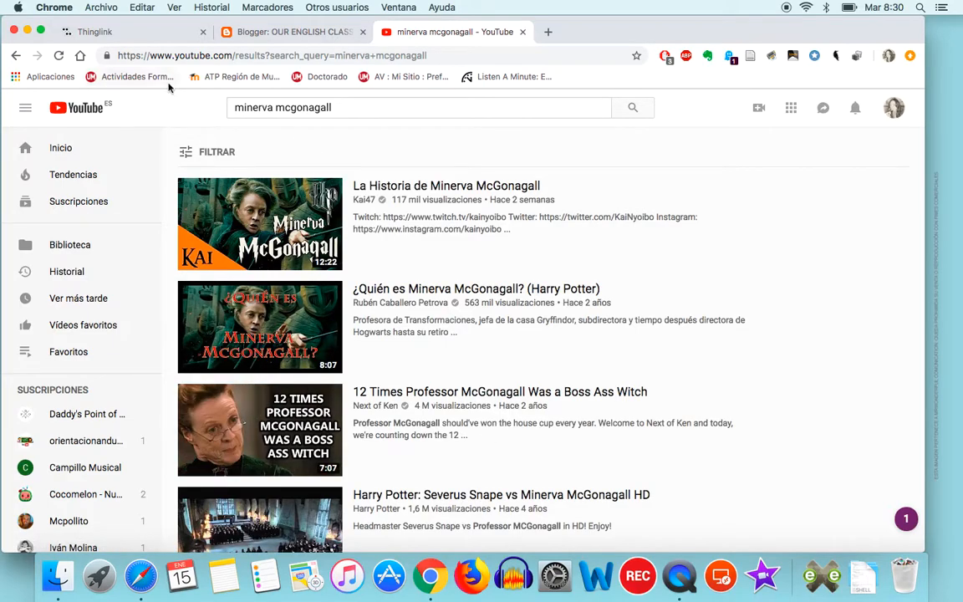
click(238, 109)
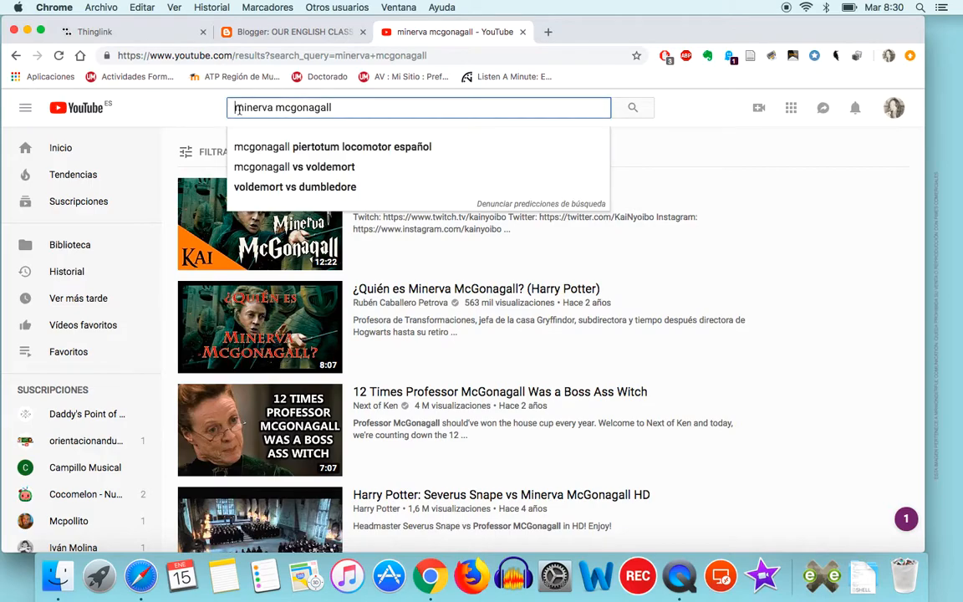
text(who is)
key(Return)
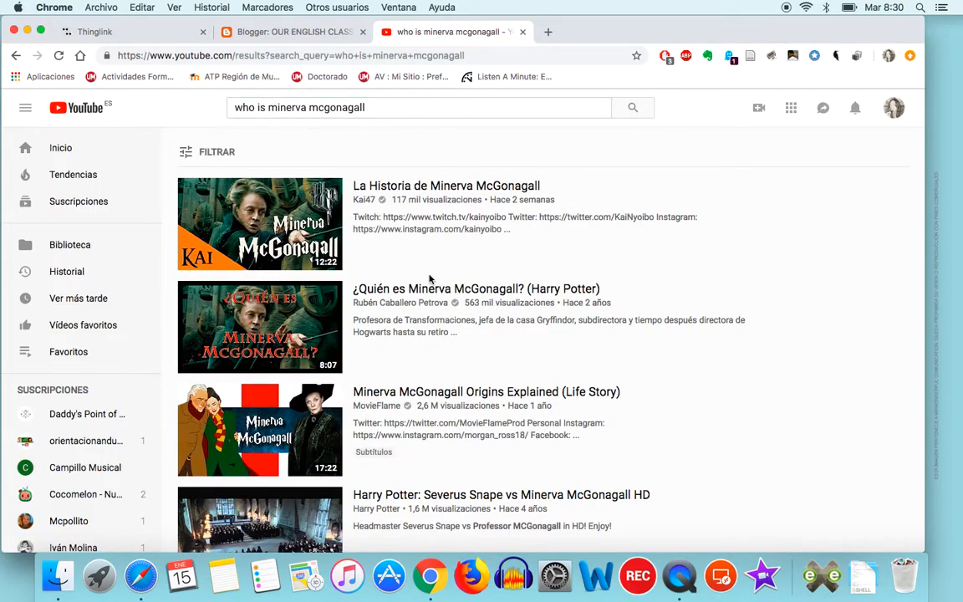
Open the video "Minerva McGonagall Origins Explained (Life Story)", skip ahead to about 1:50 and pause it
scroll(429, 278, down, 3)
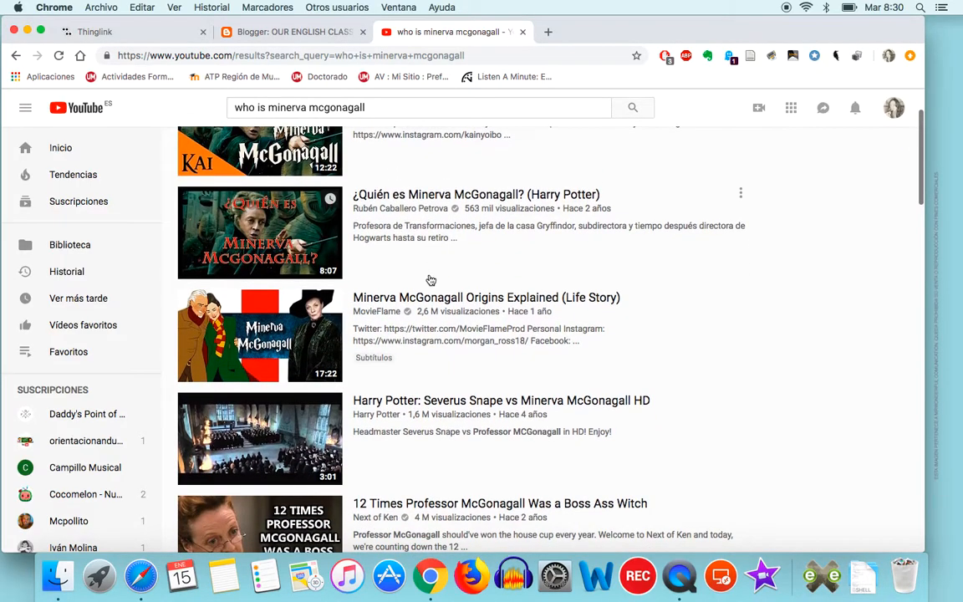
scroll(427, 305, down, 1)
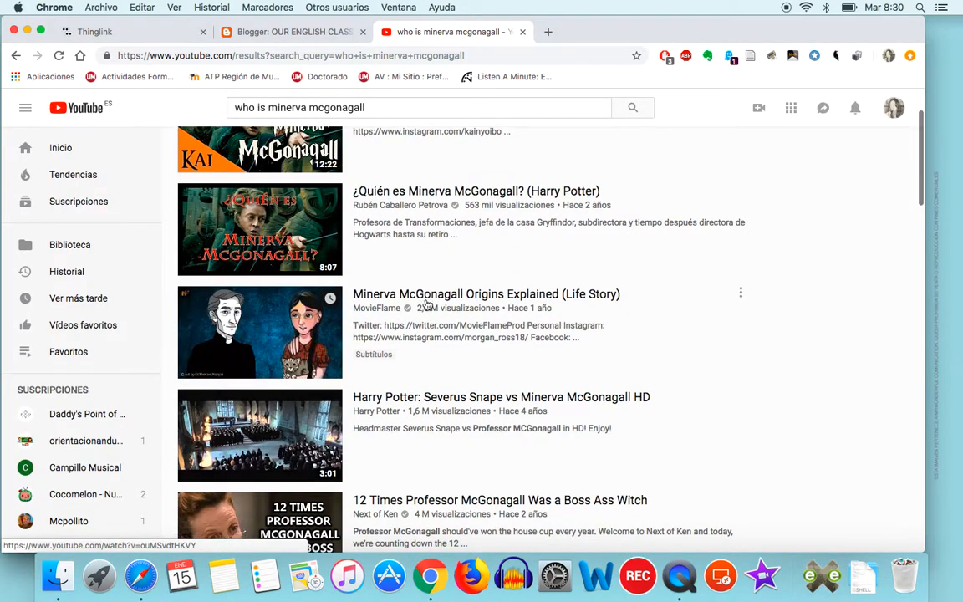
click(425, 292)
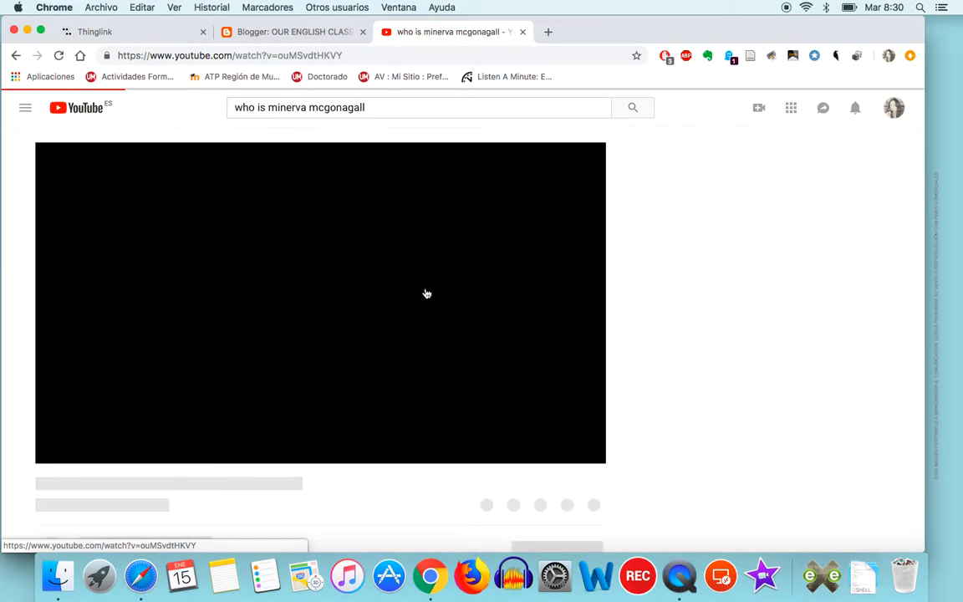
click(102, 438)
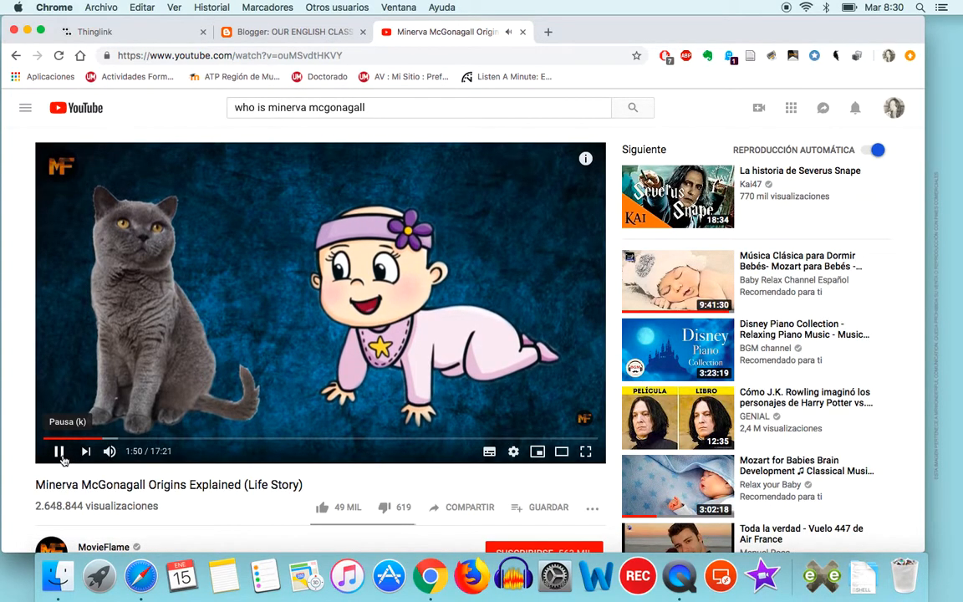
click(60, 452)
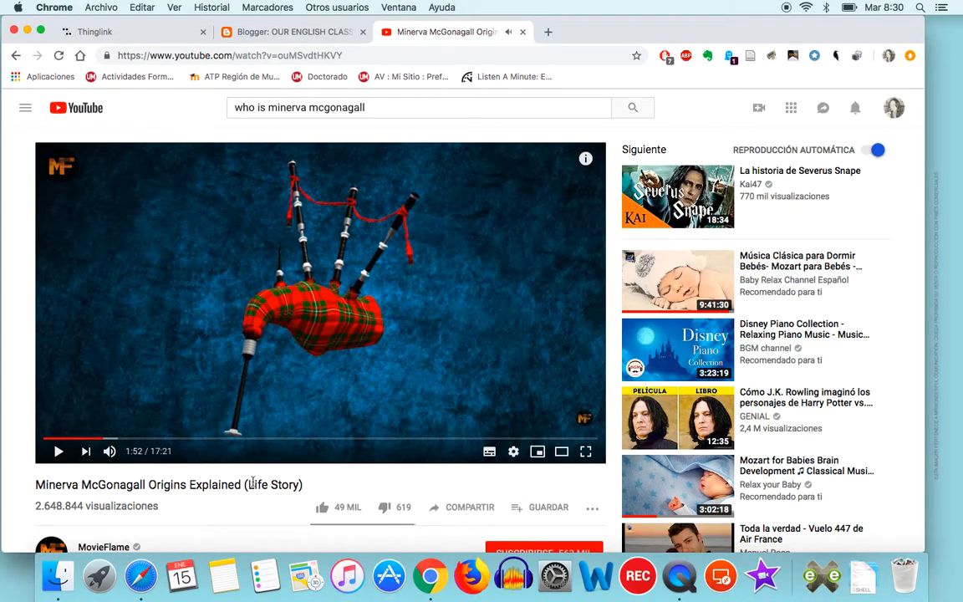
Copy the share link of the Minerva McGonagall Origins Explained video
scroll(258, 482, down, 3)
click(462, 383)
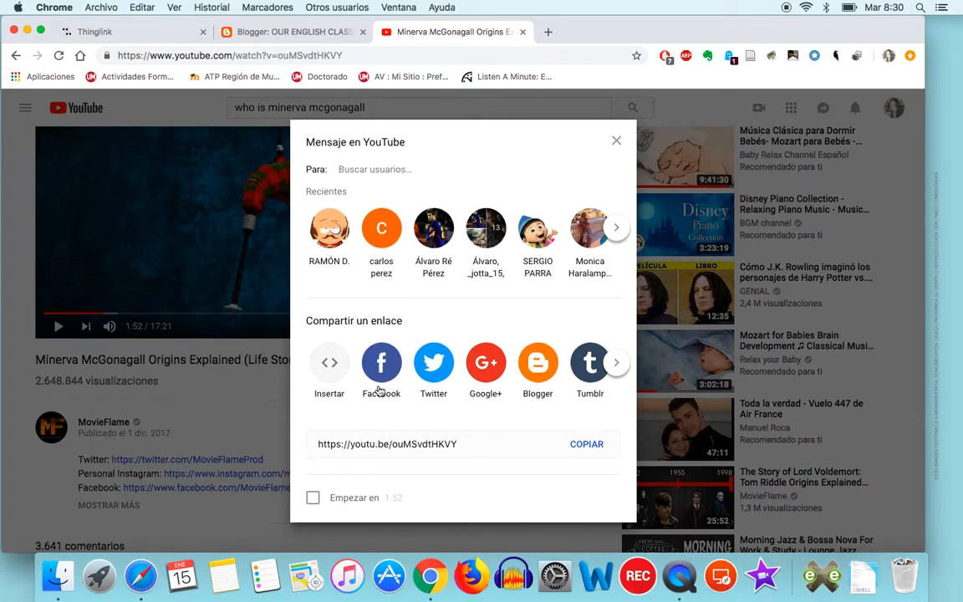
click(587, 444)
key(super+c)
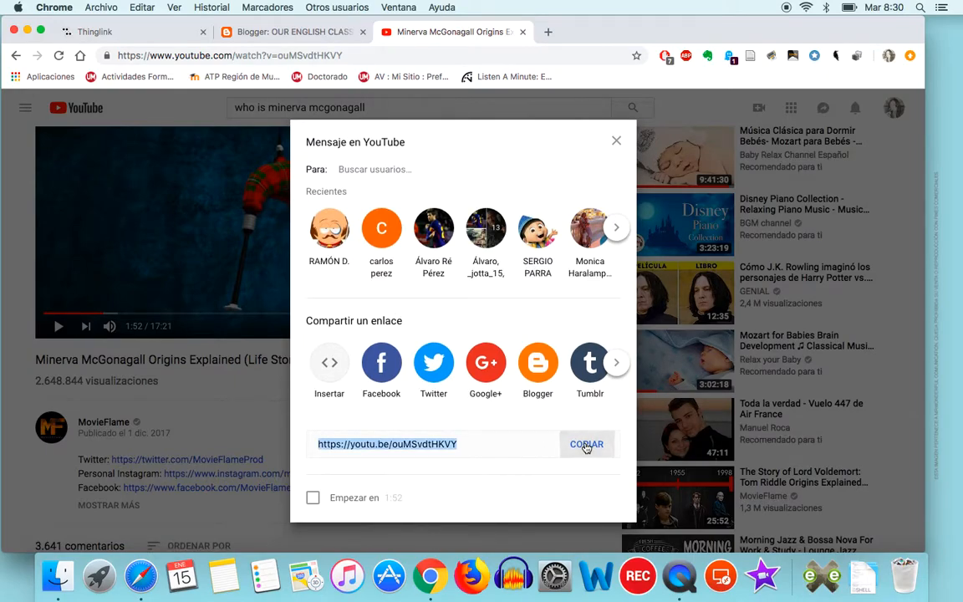
click(127, 35)
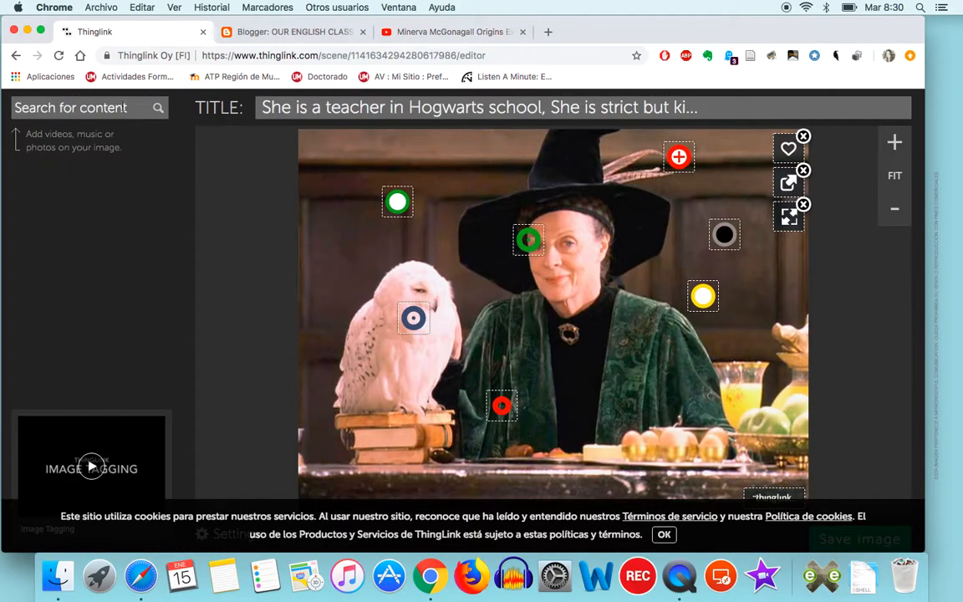
click(392, 452)
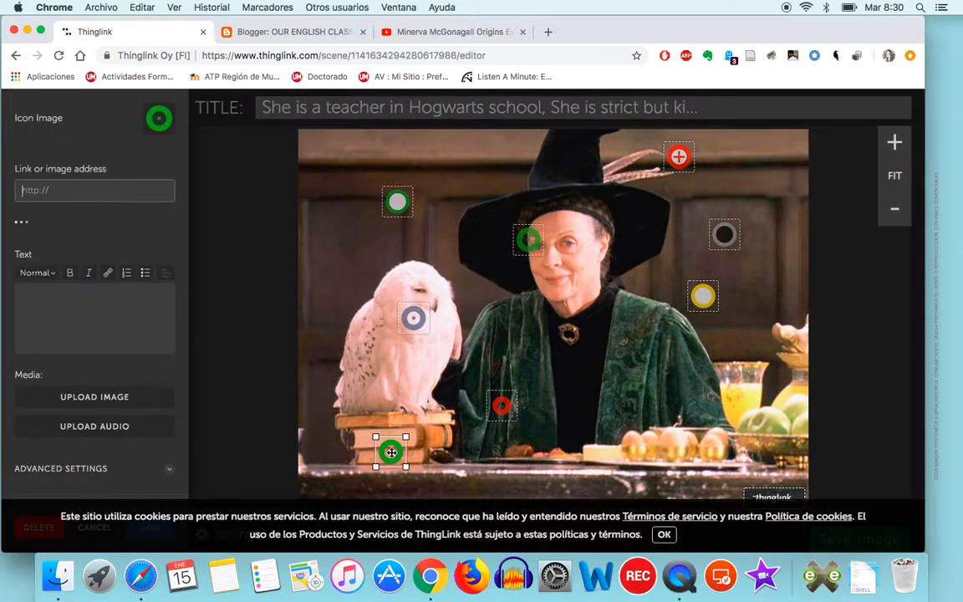
click(111, 190)
key(super+v)
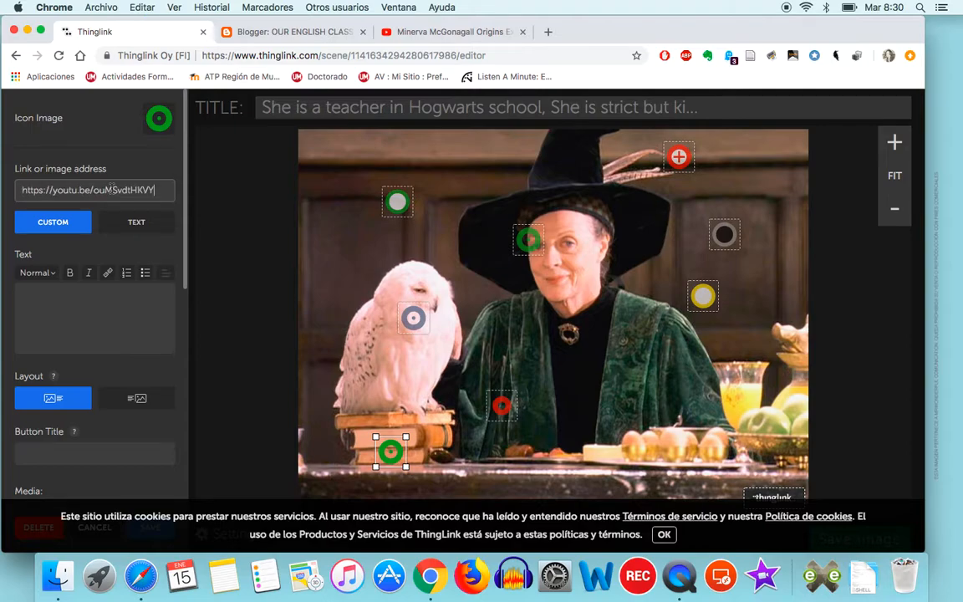
Compare the YouTube and Small OG styles for the video tag on the books, choose Custom and finish editing the tag
click(75, 228)
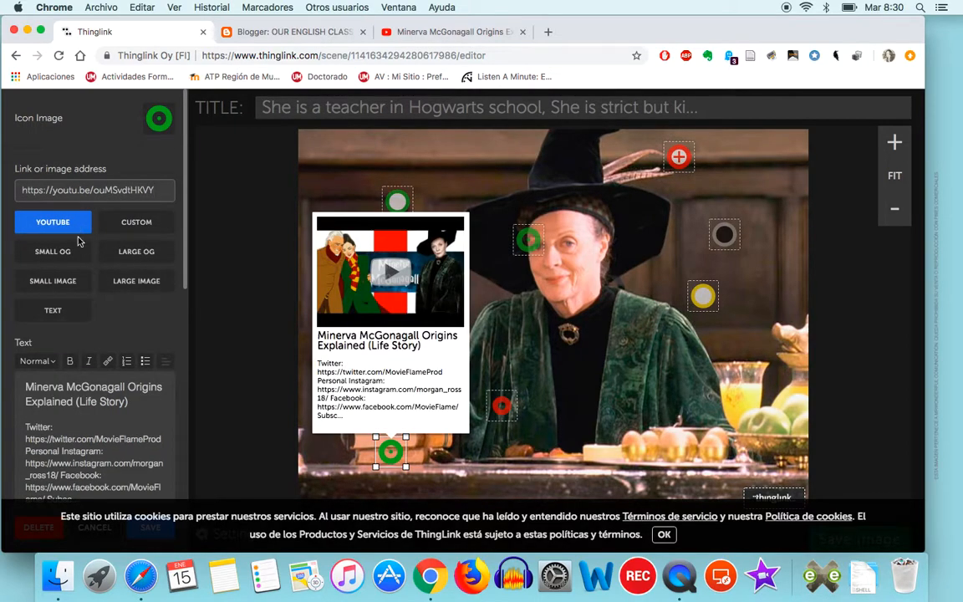
click(79, 250)
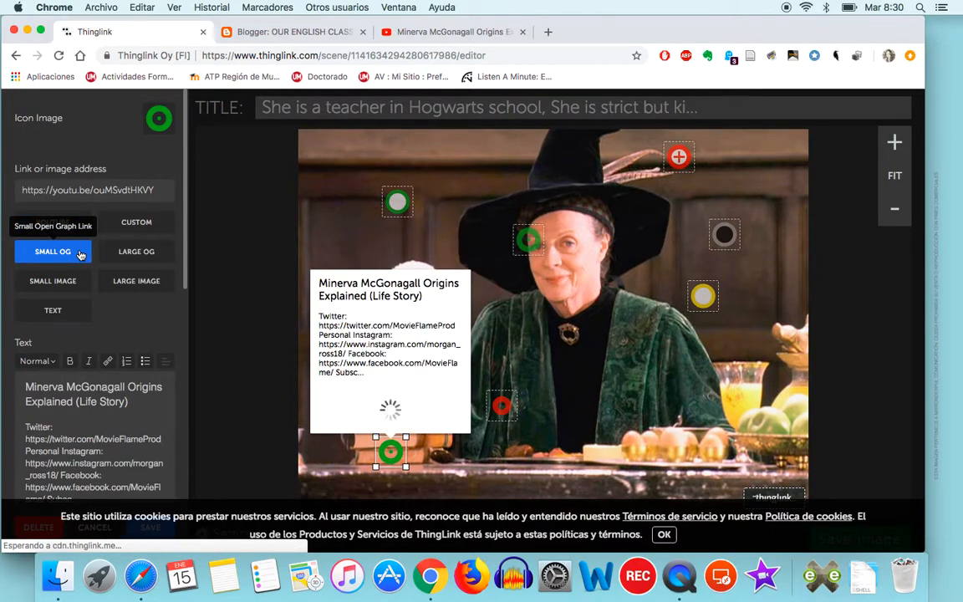
click(153, 232)
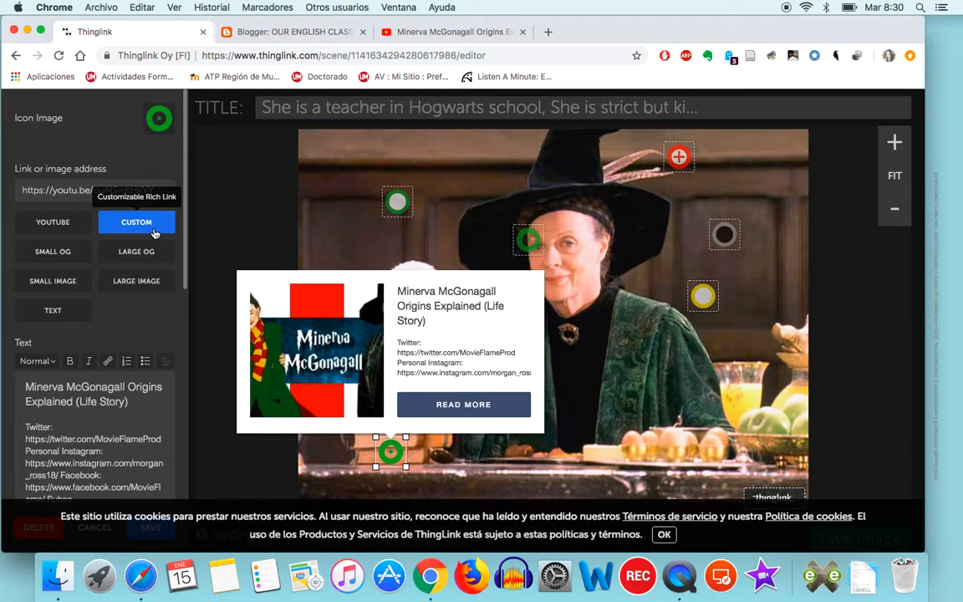
click(81, 309)
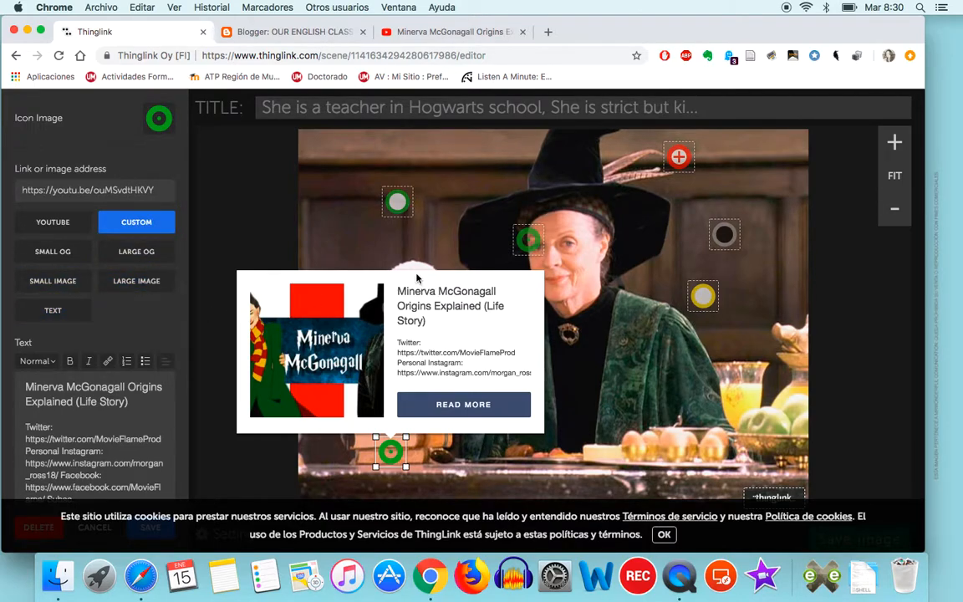
drag(416, 285, 410, 315)
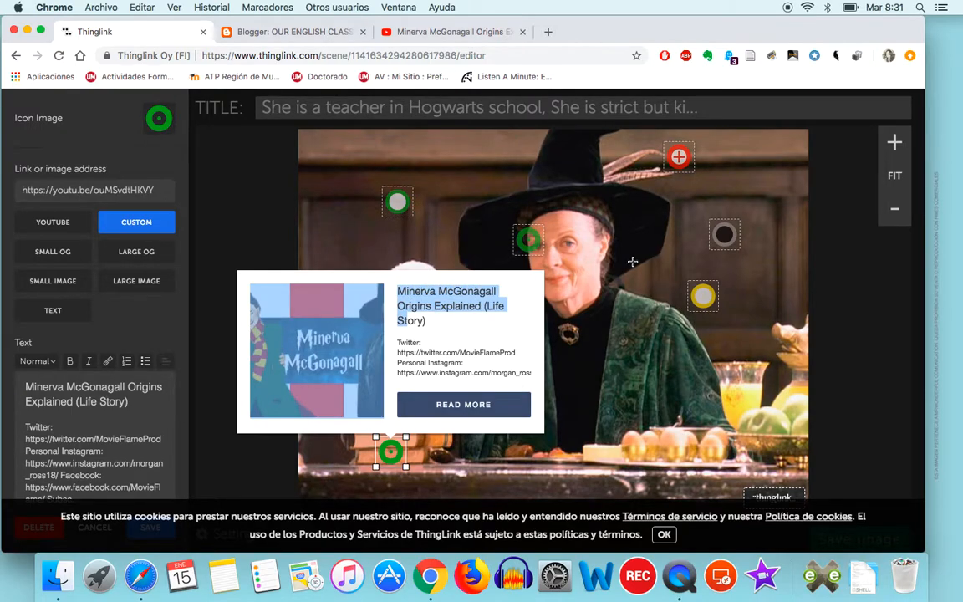
click(648, 307)
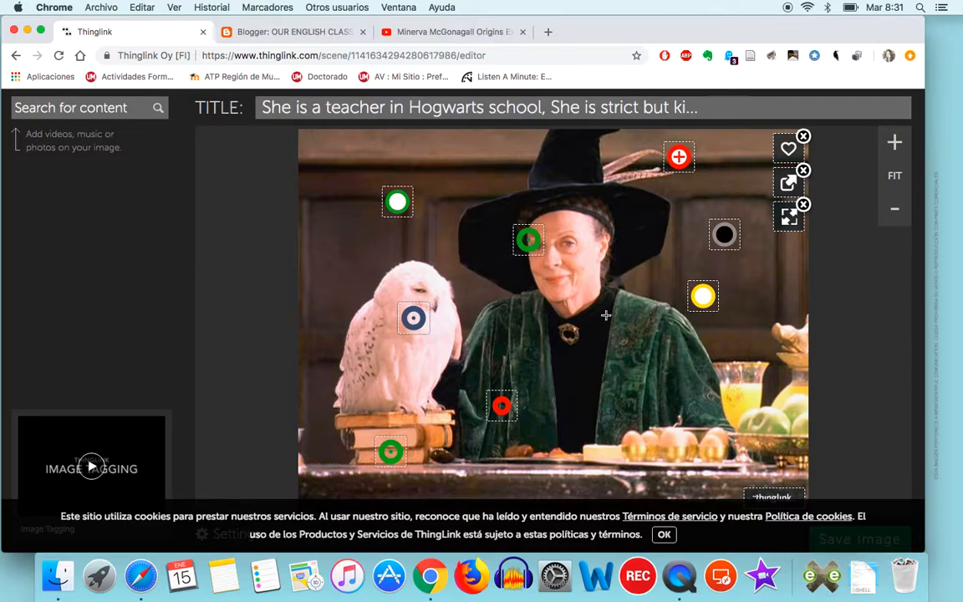
Accept the cookie notice and save the tagged image
click(664, 535)
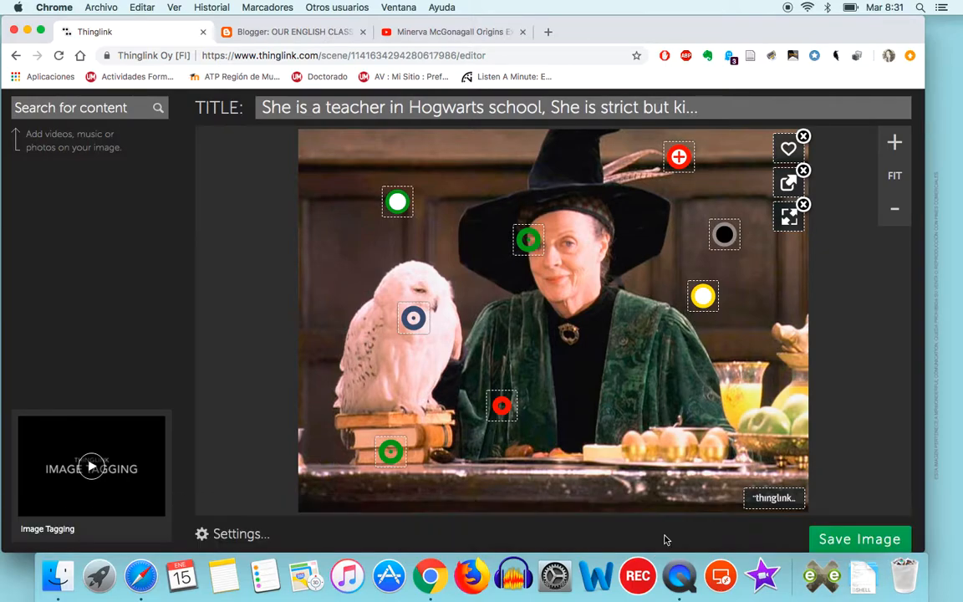
click(855, 540)
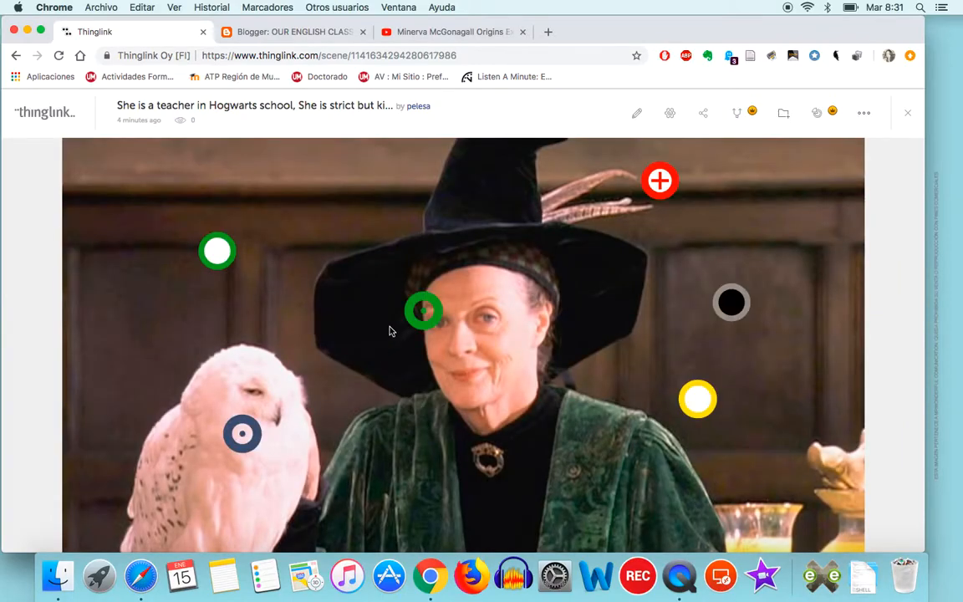
Examine the tags on the saved image and its embed and social sharing options
mouse_move(416, 311)
mouse_move(666, 203)
scroll(722, 359, down, 5)
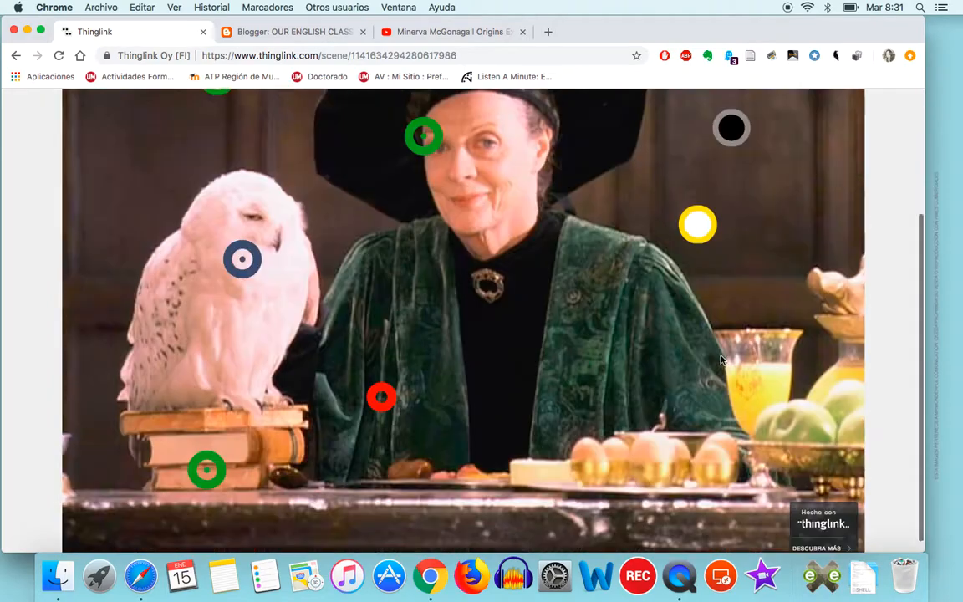
scroll(721, 357, up, 5)
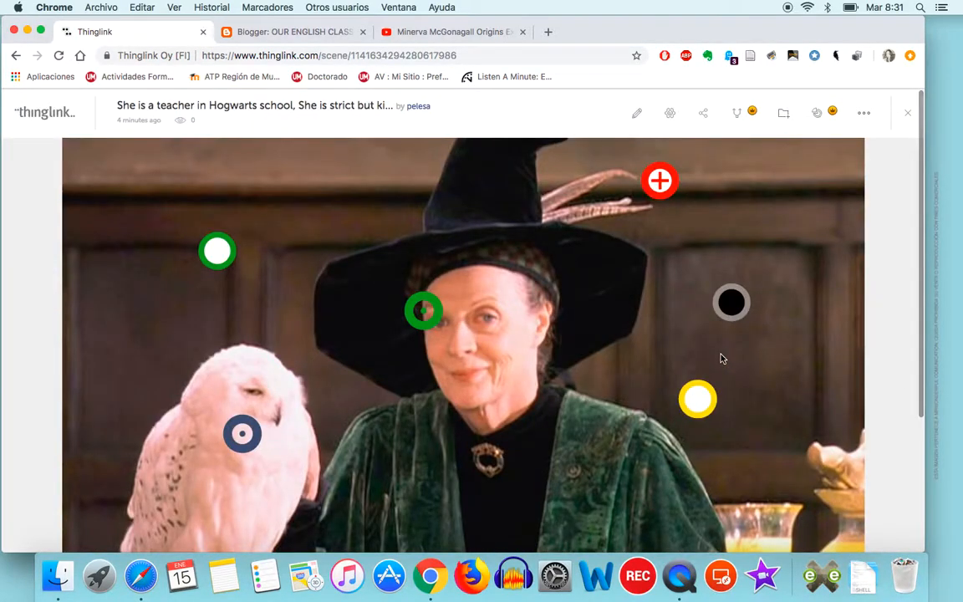
click(704, 113)
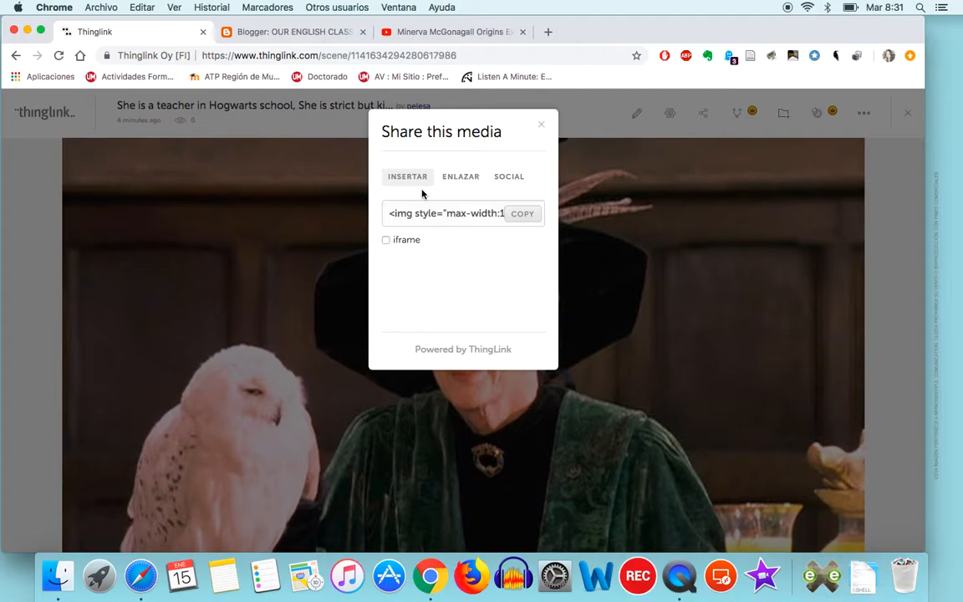
click(508, 178)
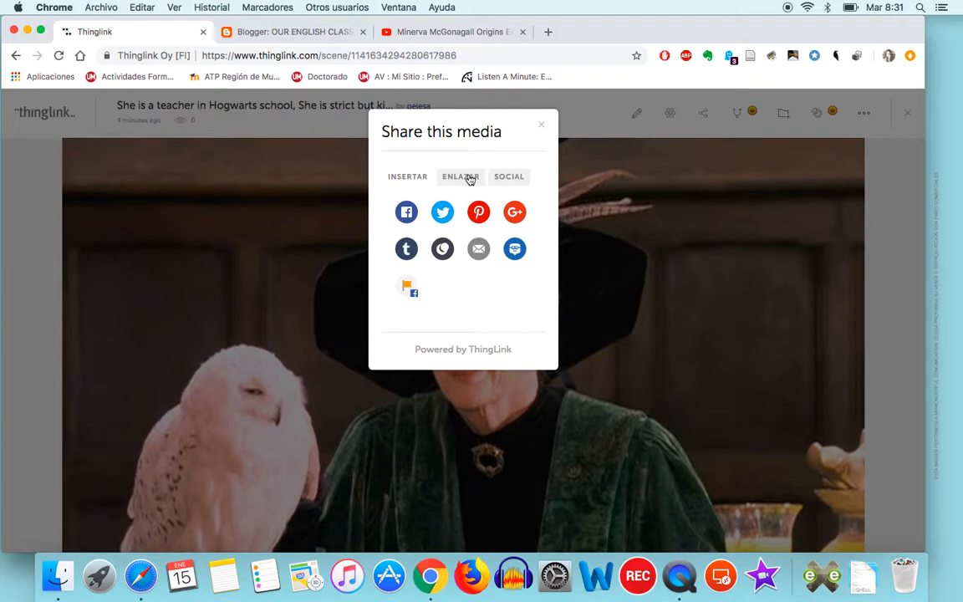
click(682, 588)
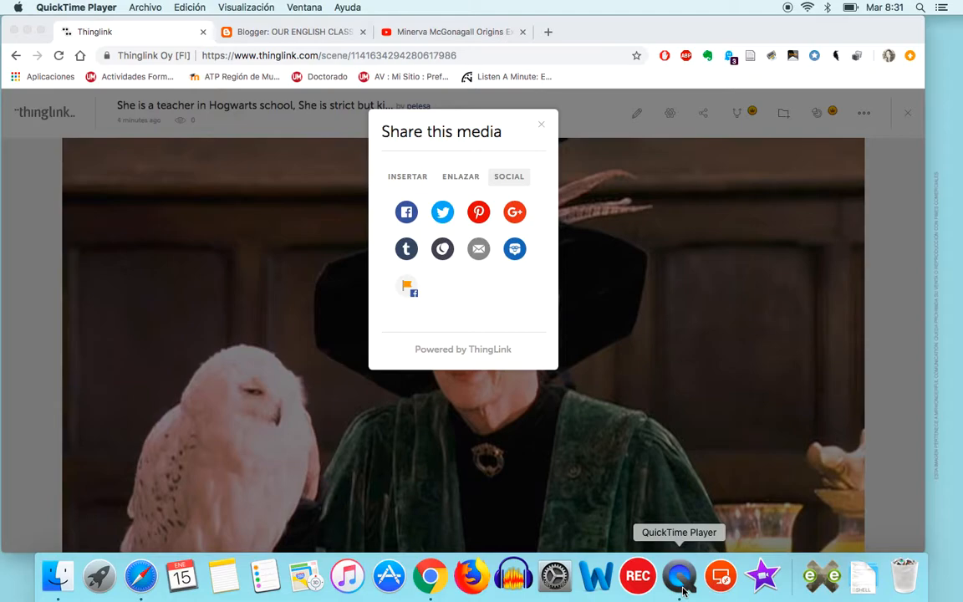
click(134, 7)
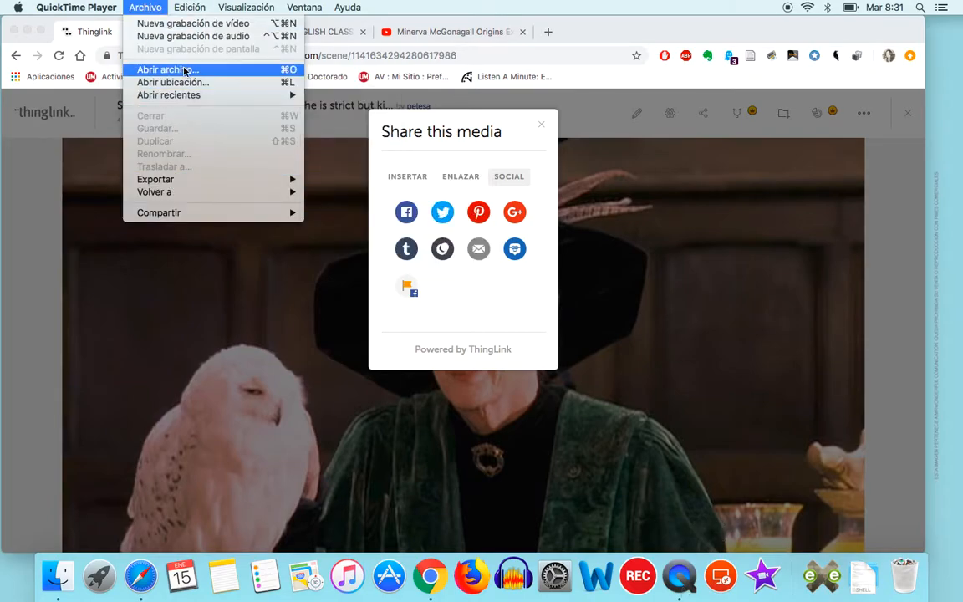
click(331, 347)
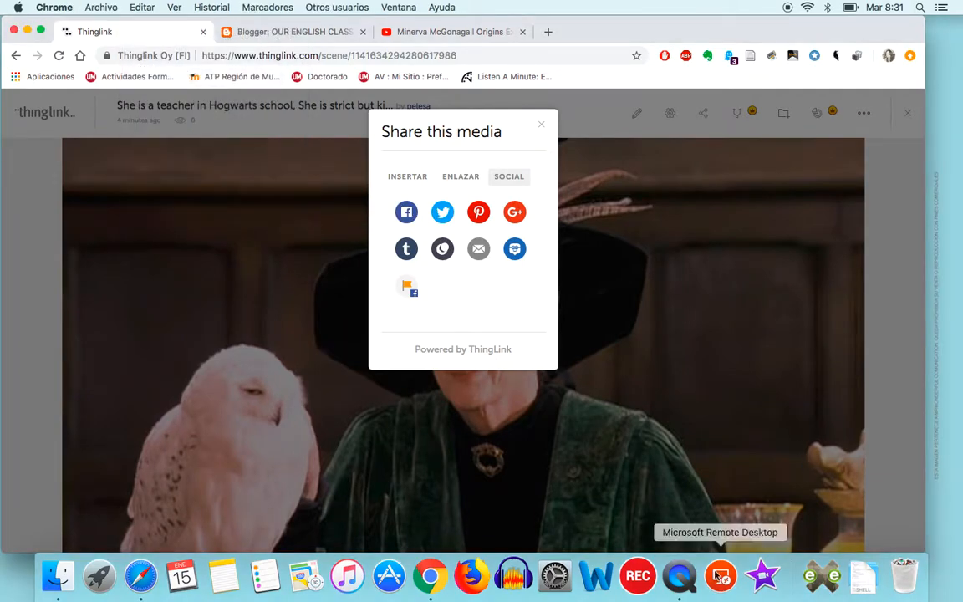
right_click(688, 585)
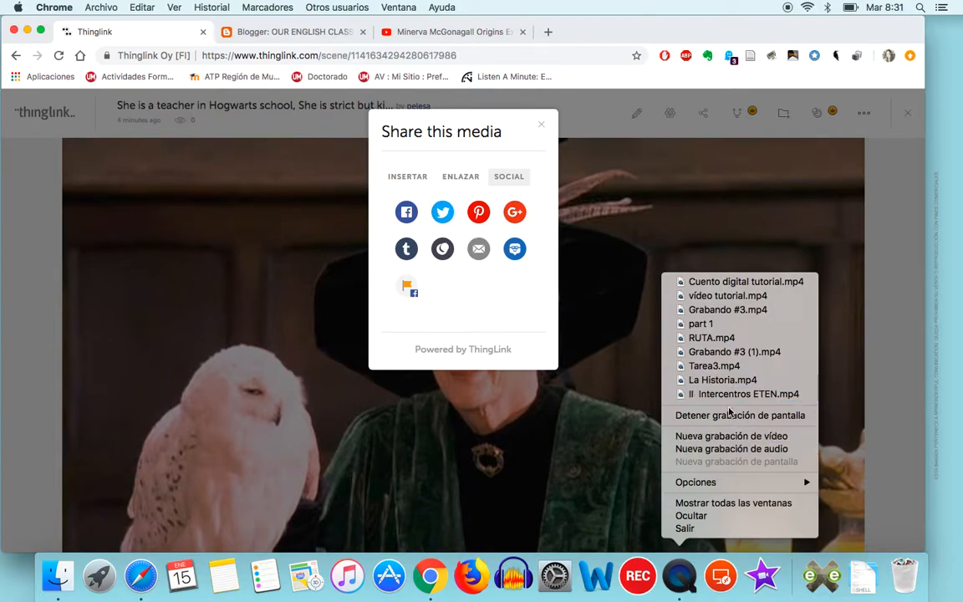